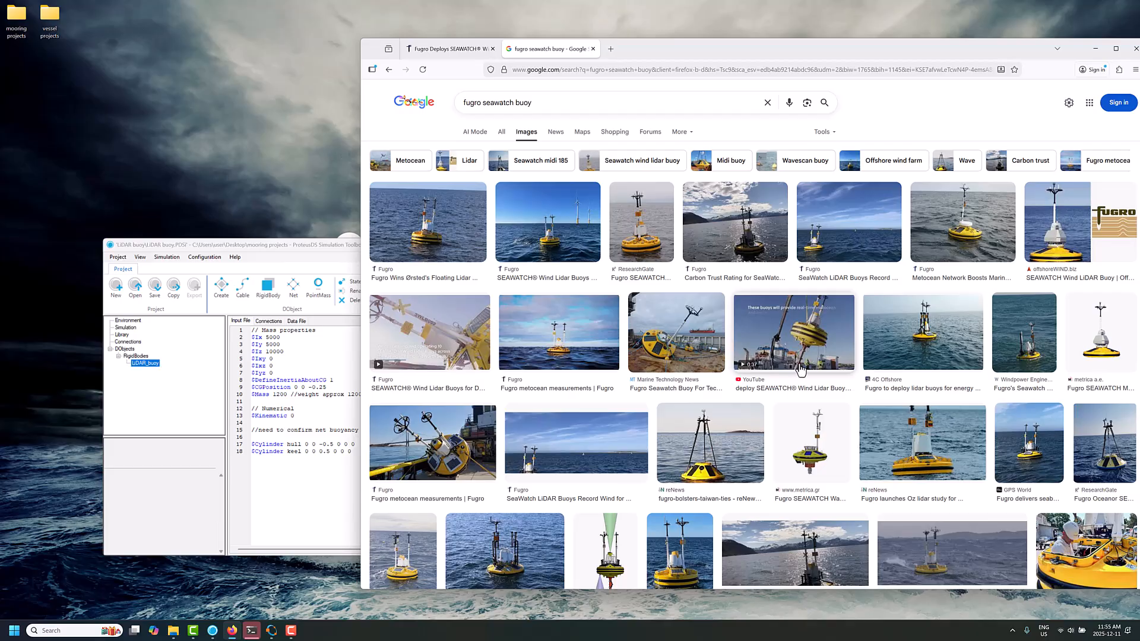
- Minimize the browser and review the LiDAR_buoy's cylinder features and mass in its input file, comparing them with the 3D model
left_click(1095, 49)
mouse_move(782, 355)
left_mouse_down()
mouse_move(777, 336)
mouse_move(751, 338)
mouse_move(793, 383)
mouse_move(781, 370)
left_mouse_up()
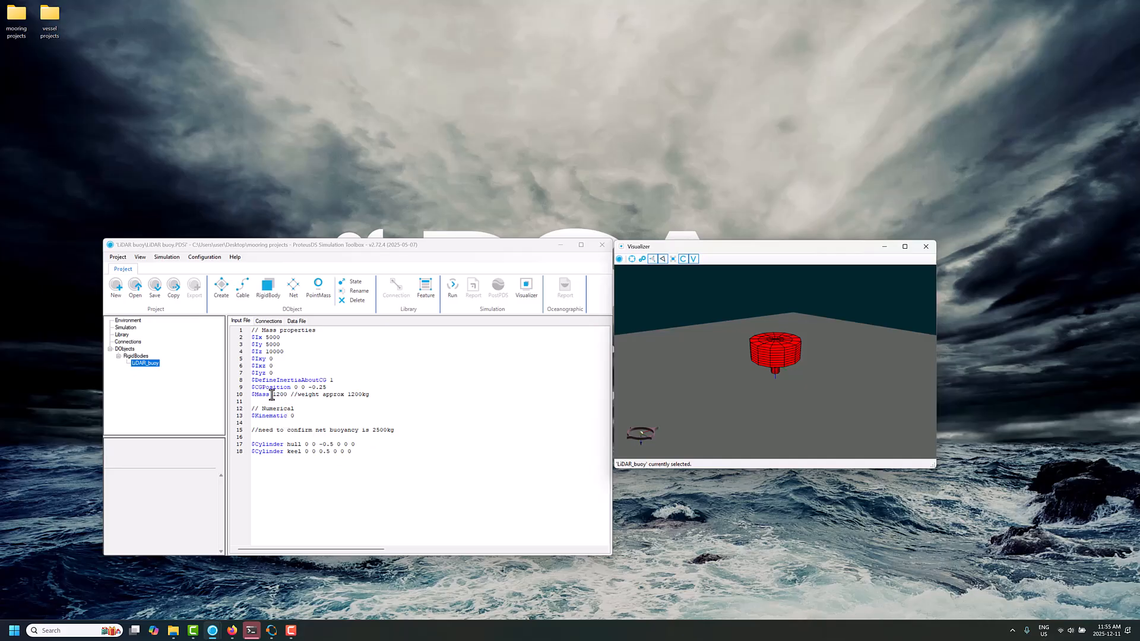
left_click(243, 451)
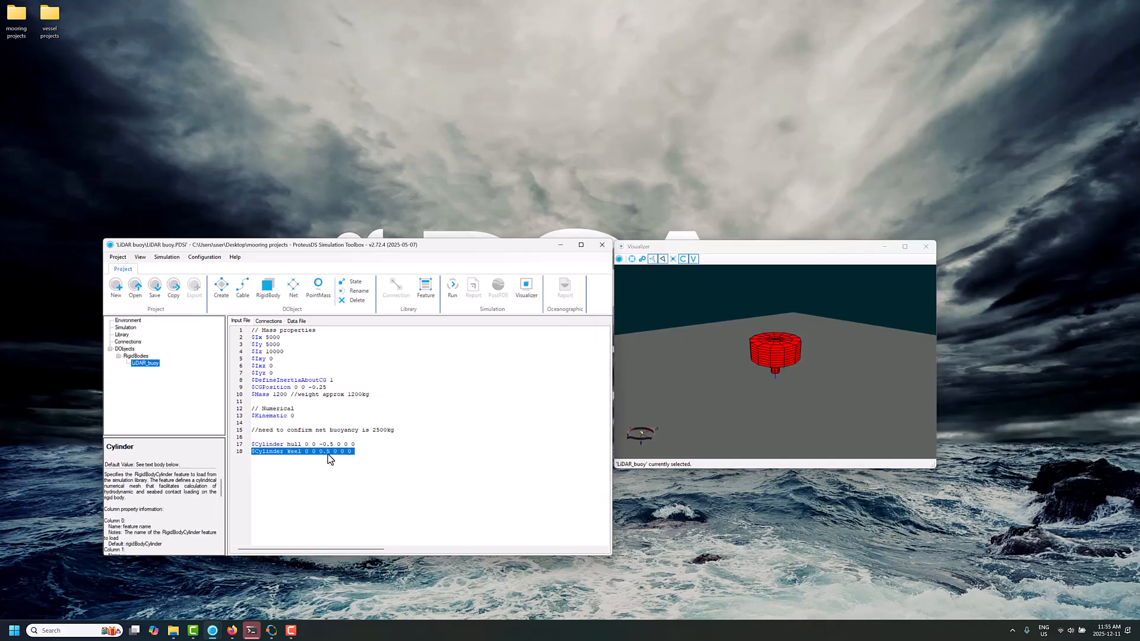
scroll(330, 459, "up", 1)
left_click(298, 449)
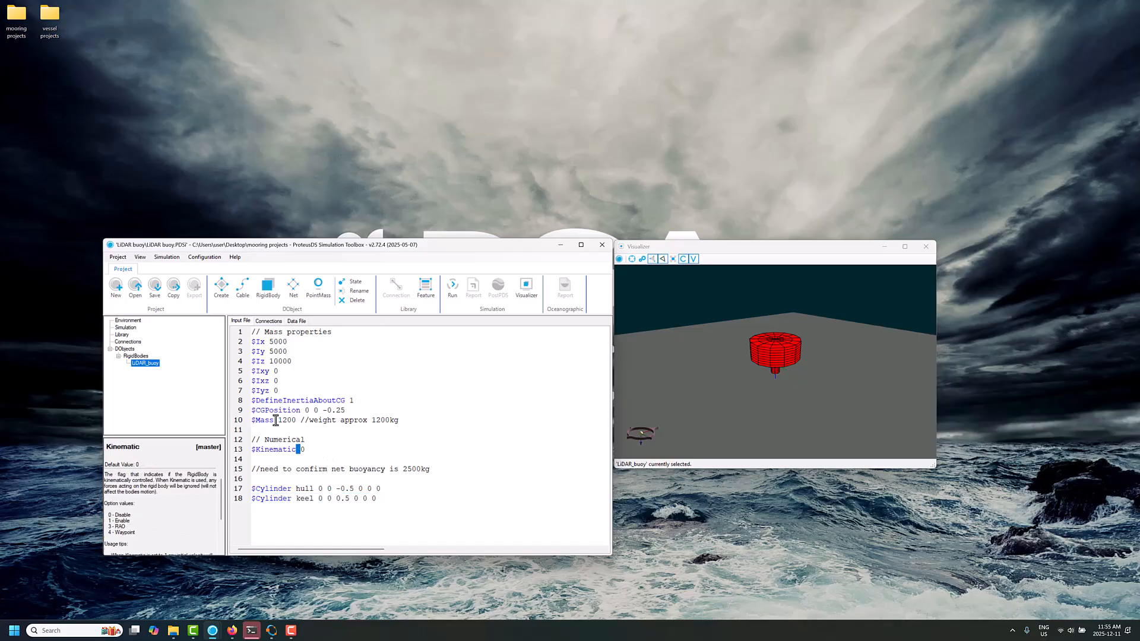
left_click_drag(276, 421, 292, 423)
left_click(299, 423)
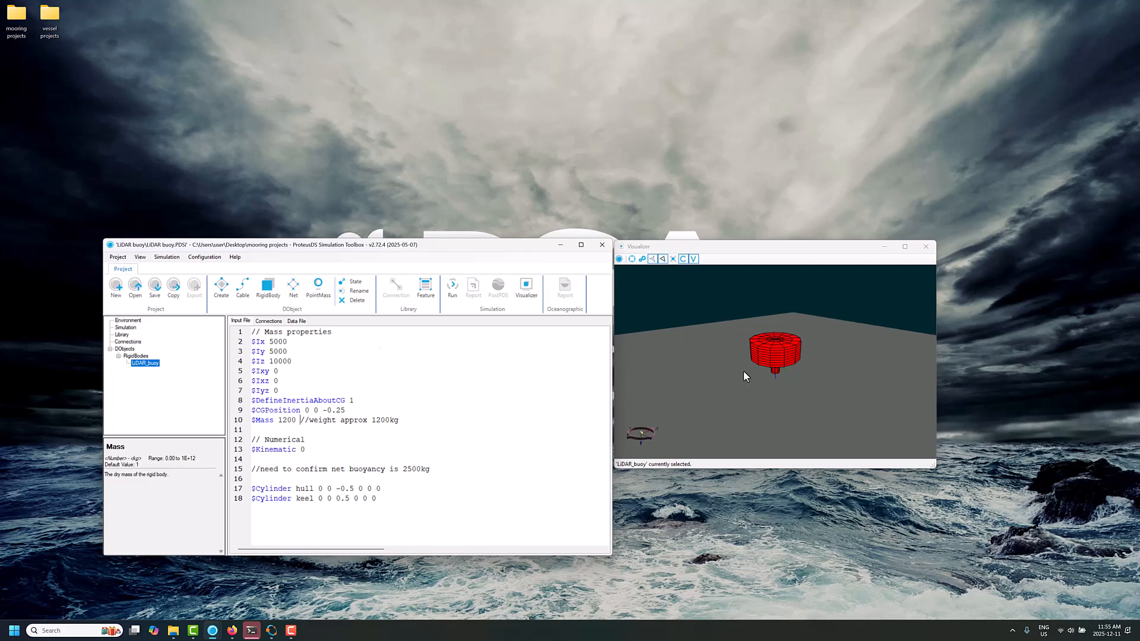
left_click_drag(743, 372, 770, 356)
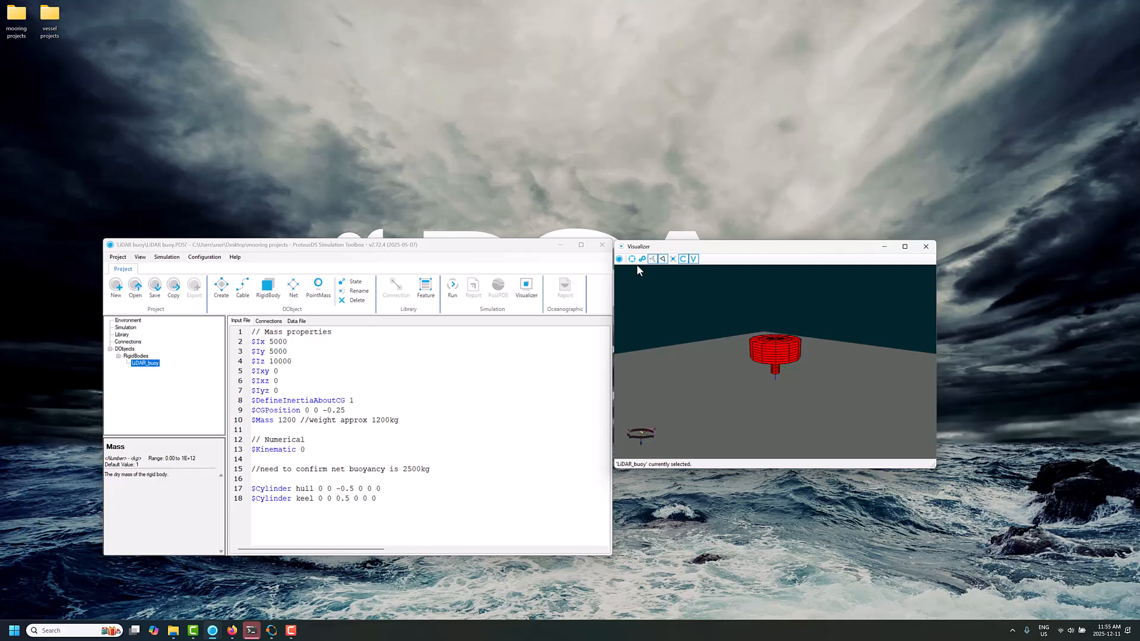
- Inspect the buoy's center of gravity and cylinders in wireframe, then restore the solid mesh display
left_click(653, 259)
scroll(732, 361, "up", 5)
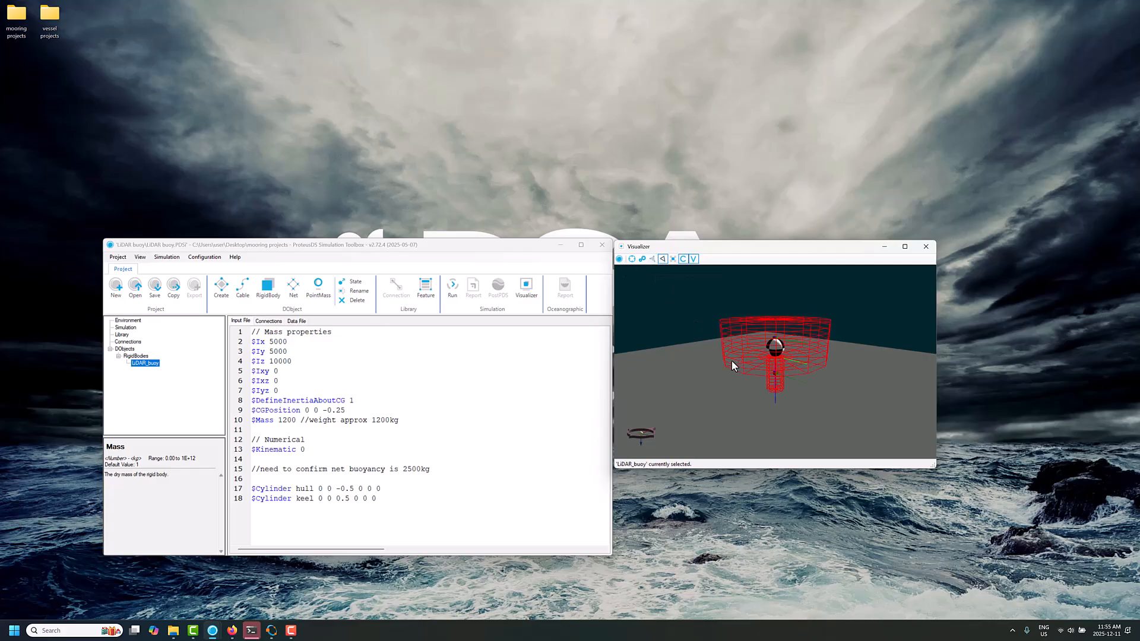
left_click_drag(740, 361, 751, 349)
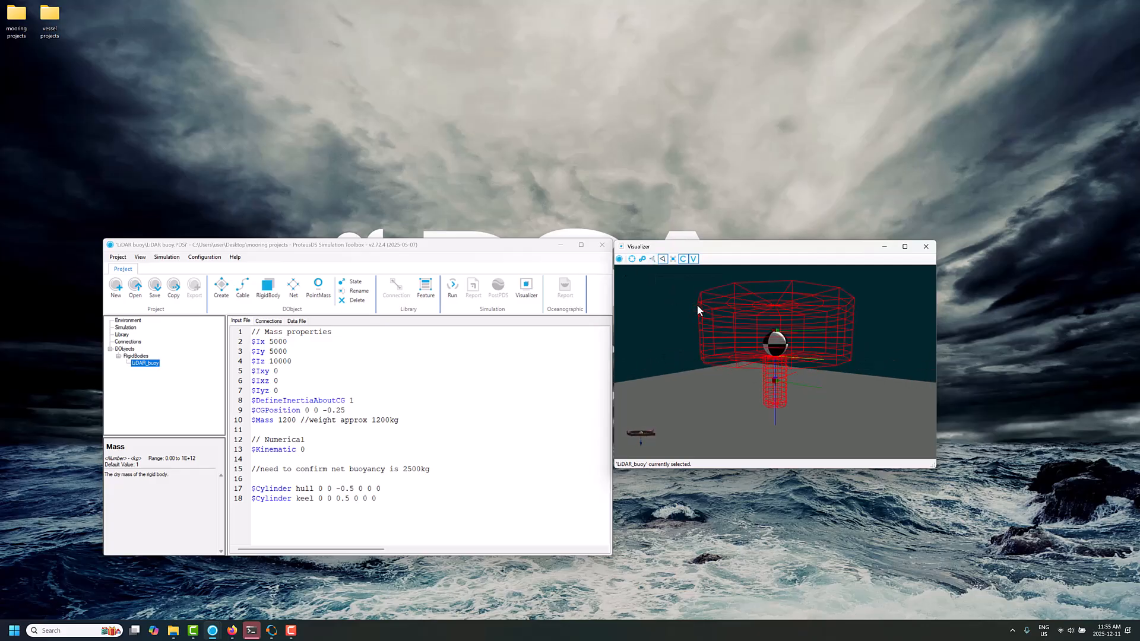
left_click_drag(842, 366, 785, 354)
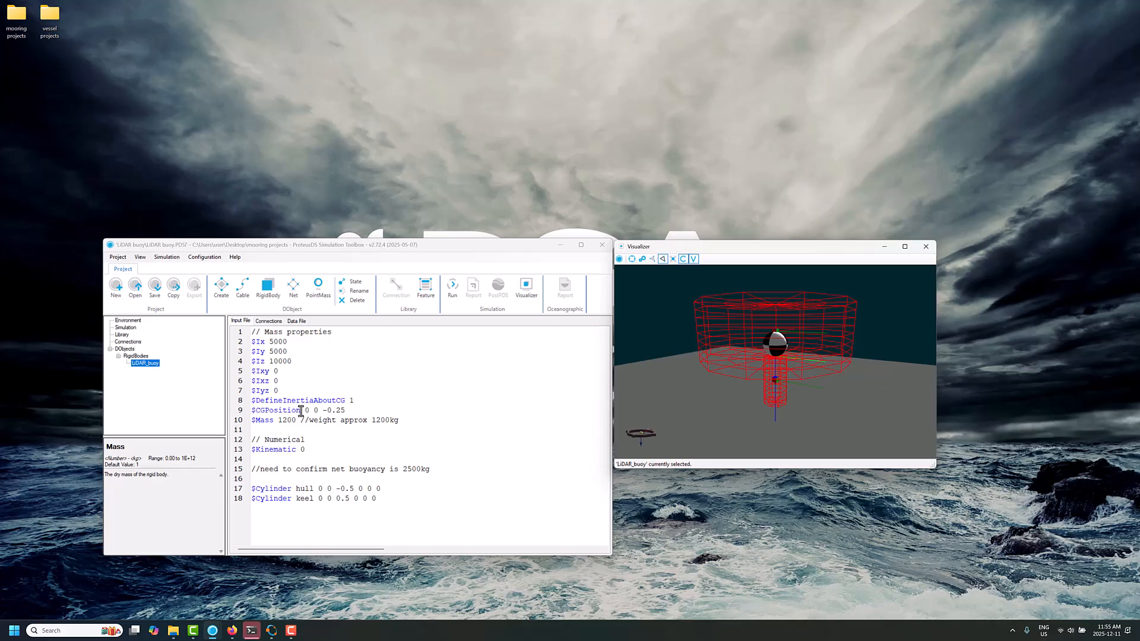
left_click_drag(729, 369, 786, 375)
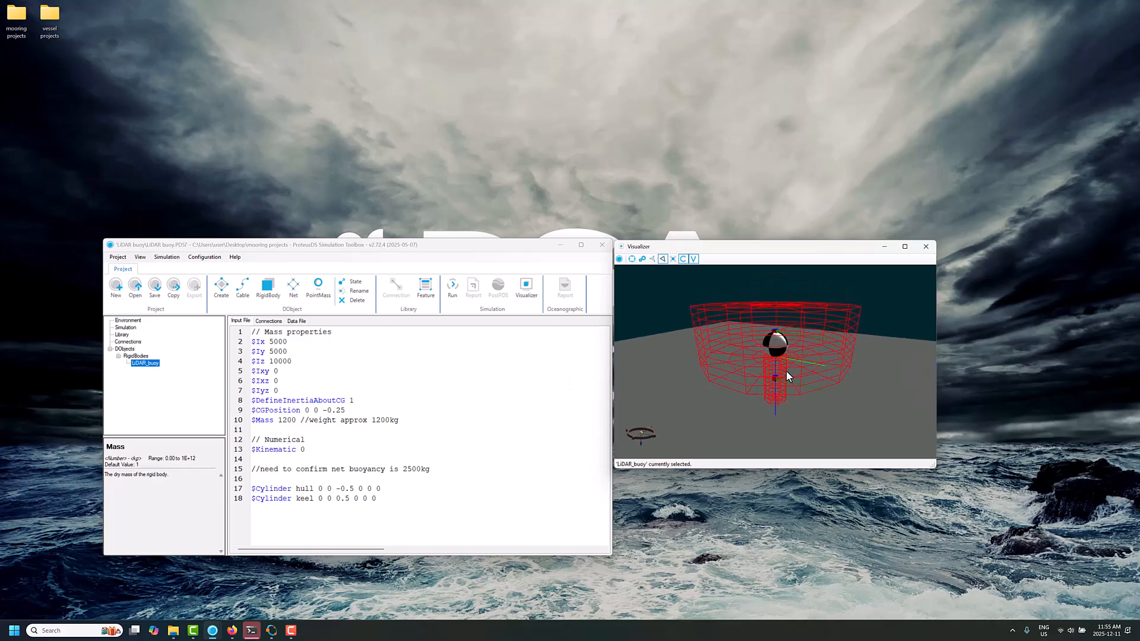
left_click(693, 259)
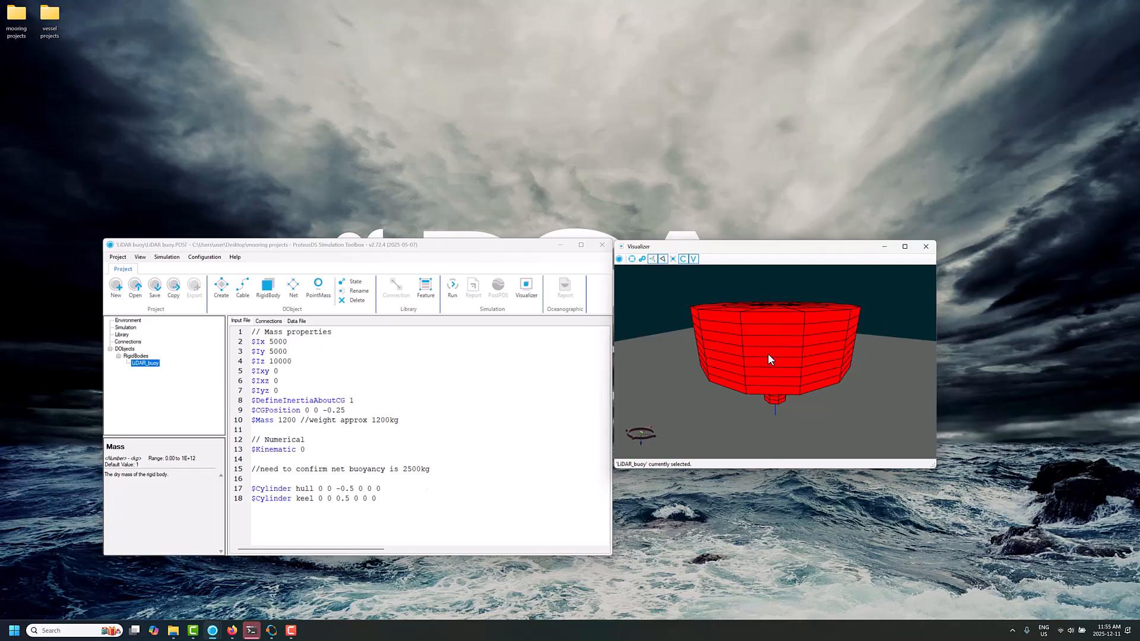
scroll(767, 354, "down", 4)
left_click_drag(769, 377, 756, 368)
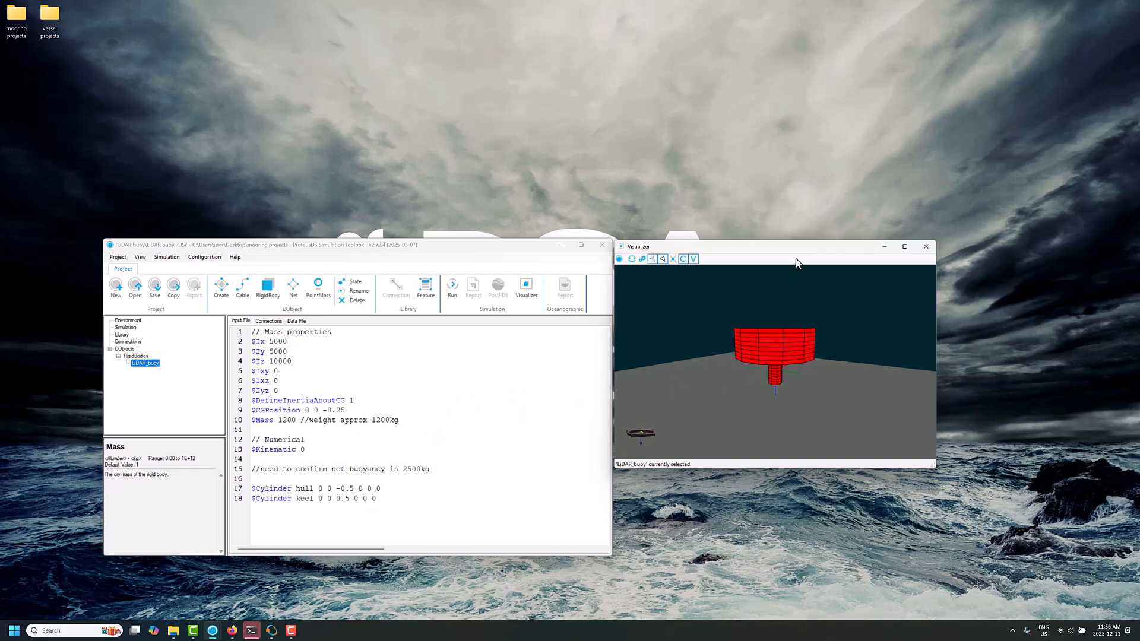
- Open the feature definition of the hull cylinder and check its diameter
left_click_drag(793, 250, 815, 242)
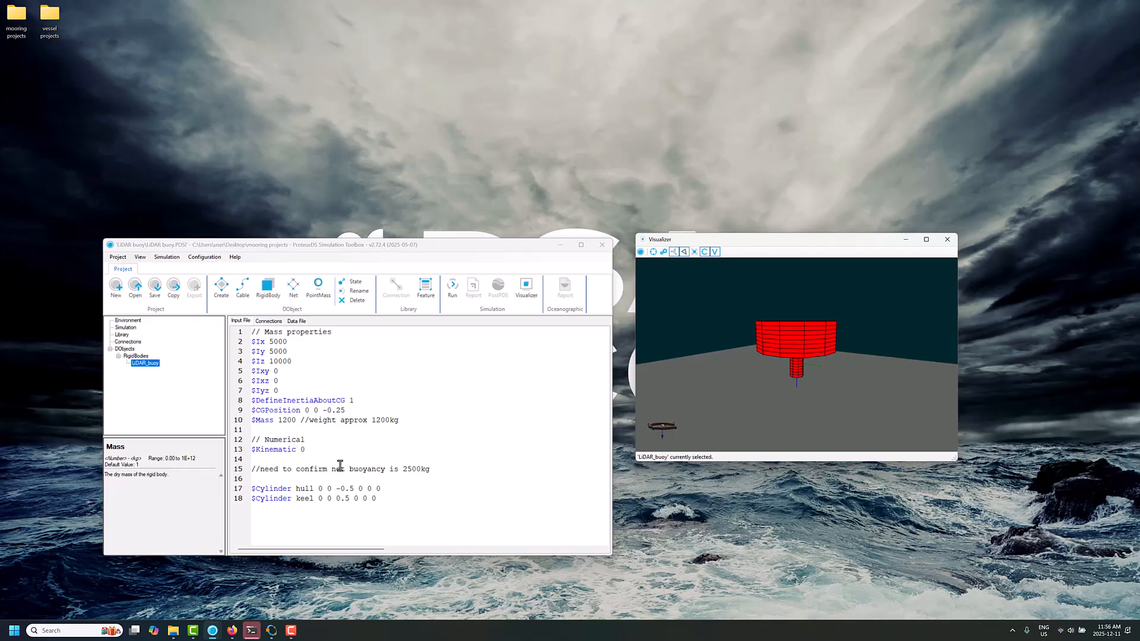
left_click_drag(831, 346, 779, 337)
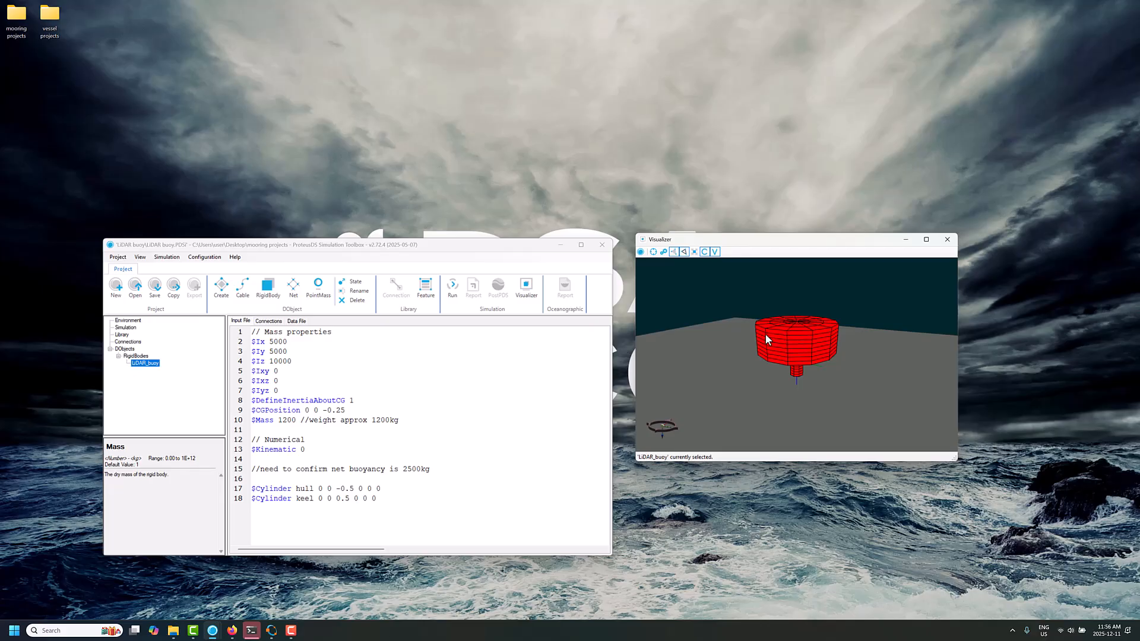
left_click(295, 488)
right_click(296, 489)
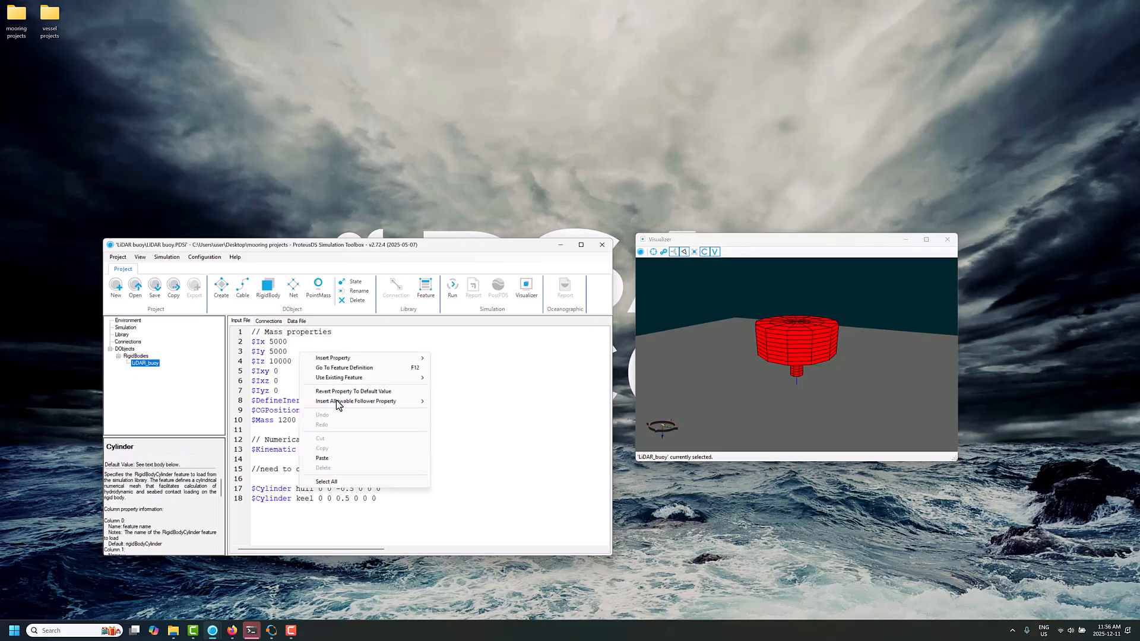
left_click(347, 370)
left_click_drag(306, 479, 251, 480)
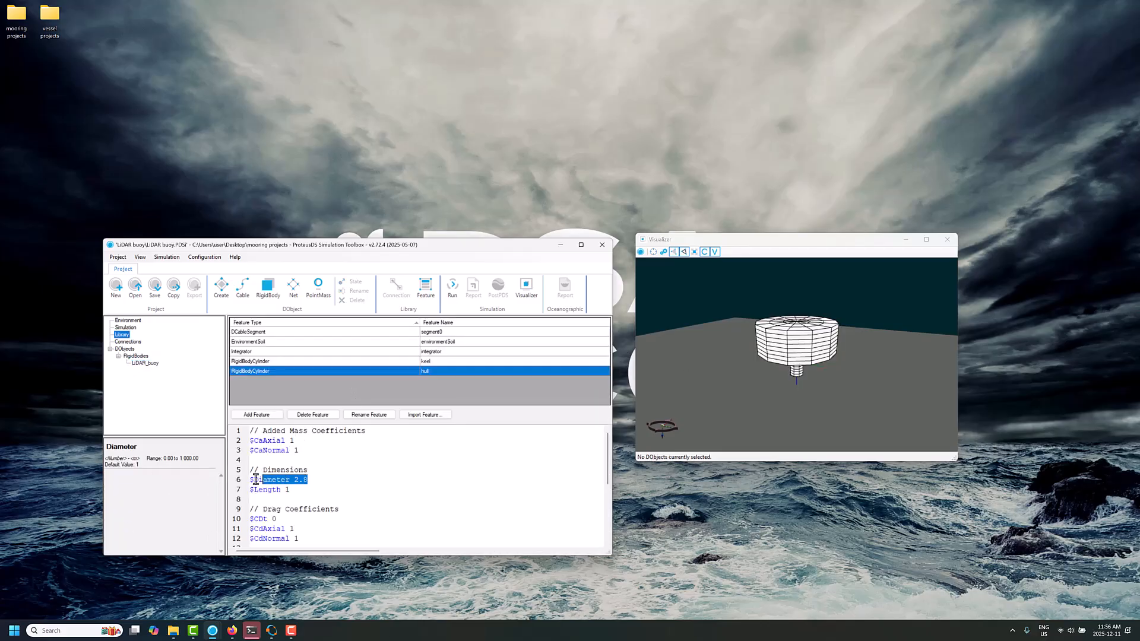
left_click(303, 481)
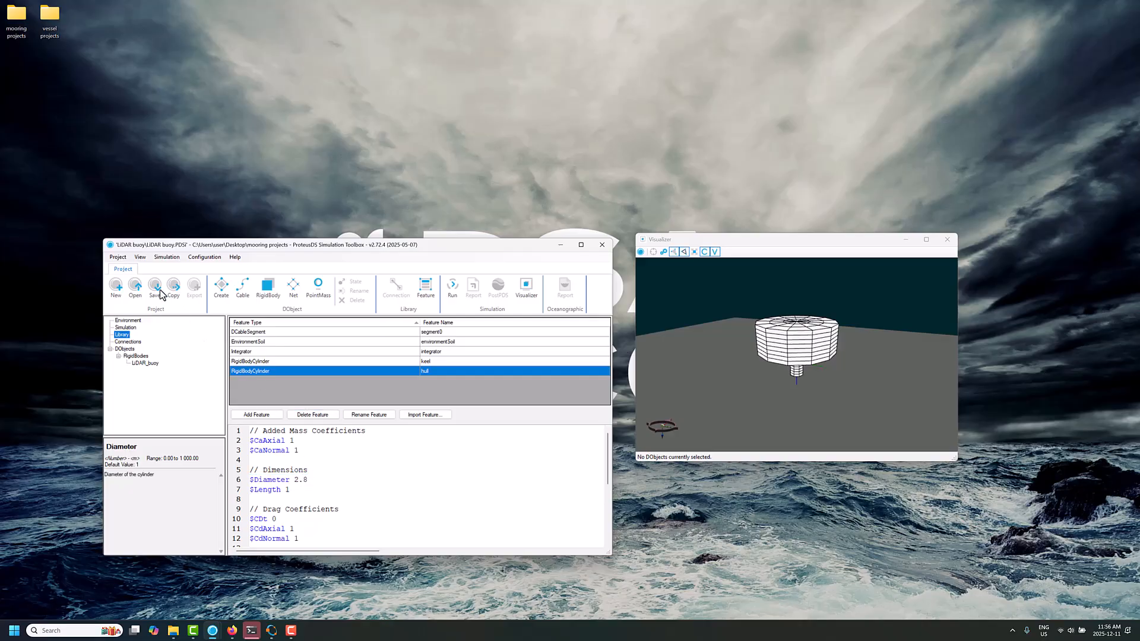
- Turn on the water surface display in the visualizer settings
left_click(673, 252)
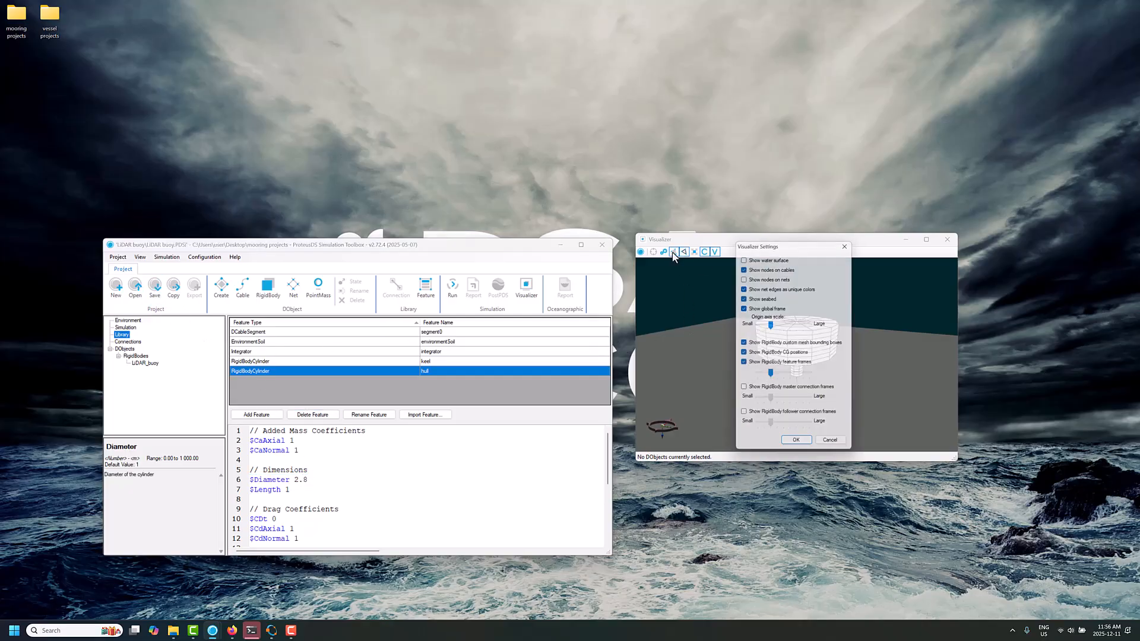
left_click(794, 451)
left_click_drag(808, 350, 760, 369)
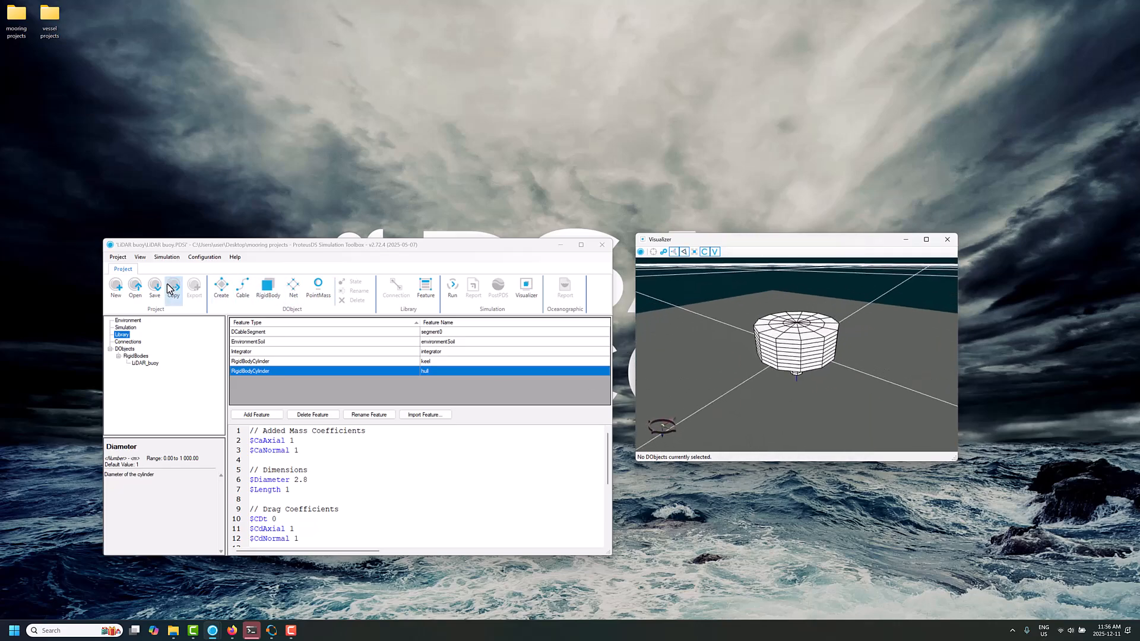
- Define the LiDAR_buoy's initial state with a Z position of 10 m to submerge it
left_click(145, 363)
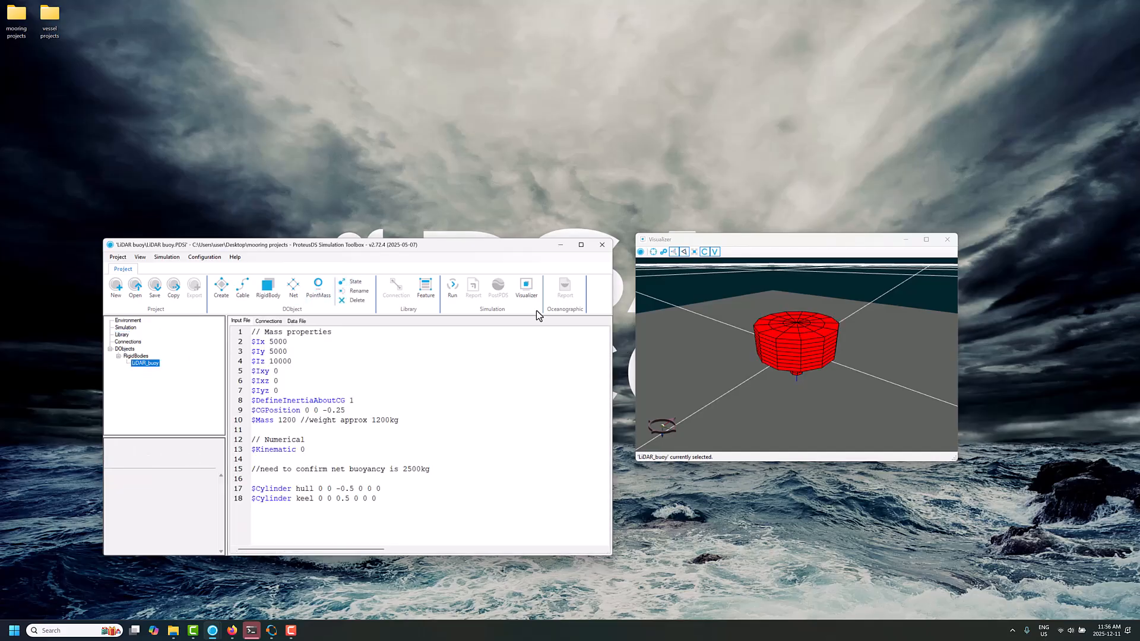
left_click_drag(707, 341, 699, 315)
left_click(354, 282)
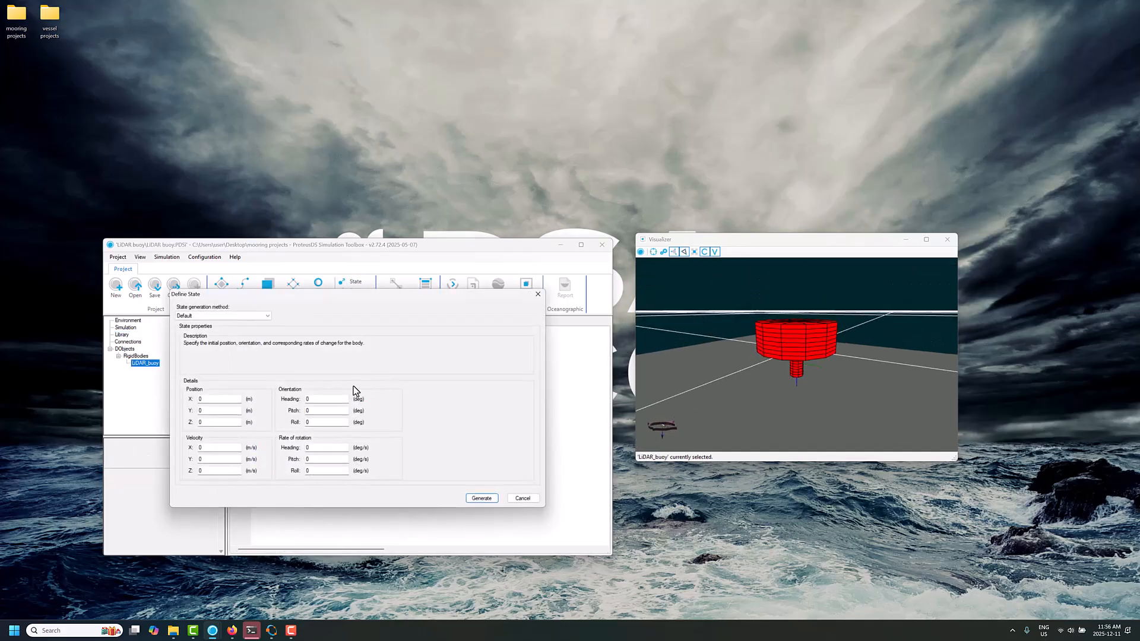
left_click_drag(229, 425, 160, 429)
type("1")
key("Return")
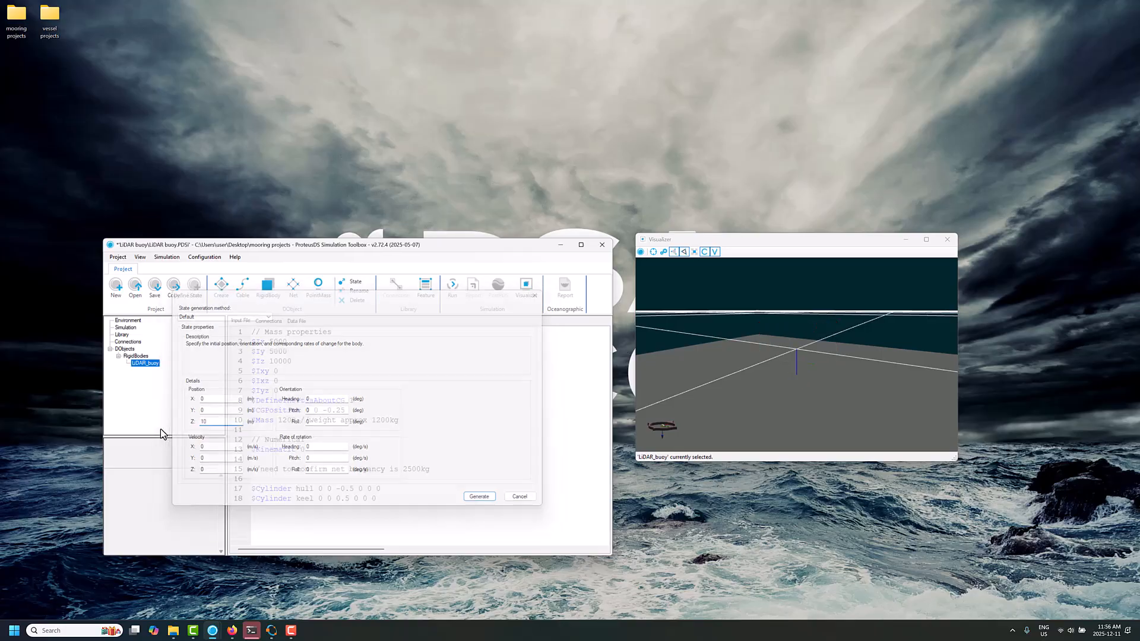
mouse_move(804, 357)
left_mouse_down()
mouse_move(809, 318)
mouse_move(803, 363)
mouse_move(789, 368)
left_mouse_up()
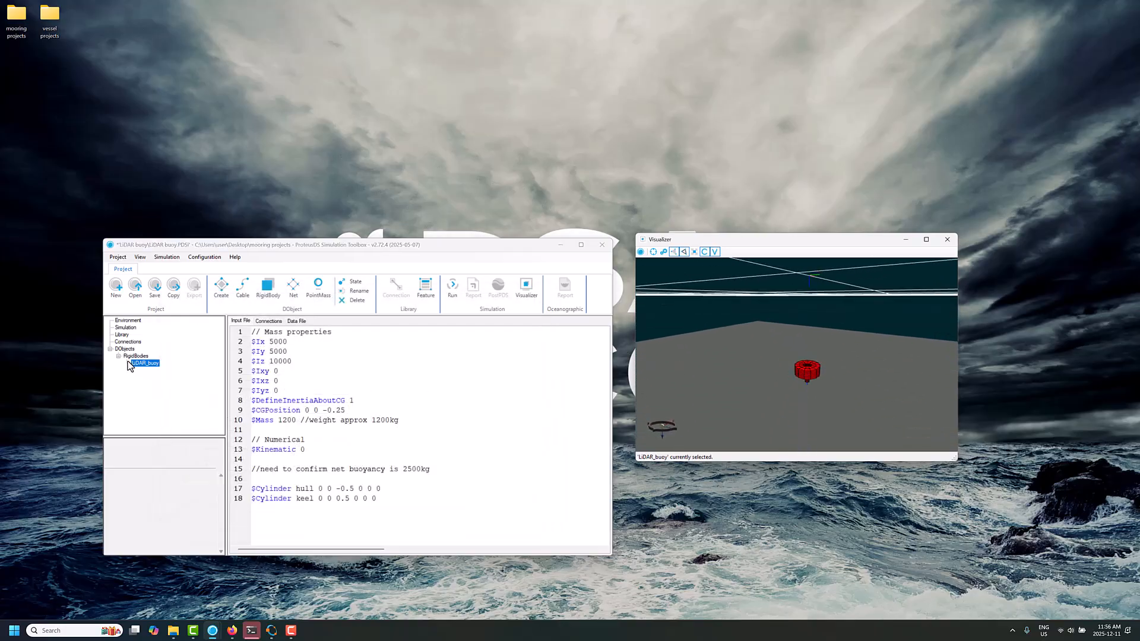
- Check the simulation's EndTime of 0.1, save the project and run the simulation
left_click(126, 328)
left_click_drag(304, 381, 290, 380)
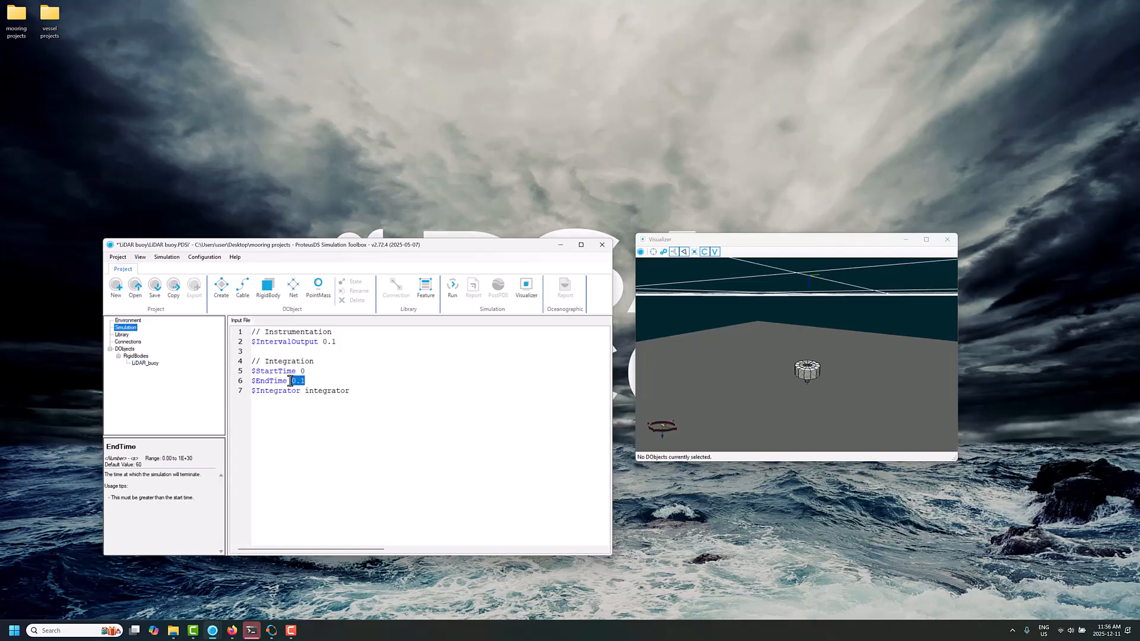
left_click(453, 287)
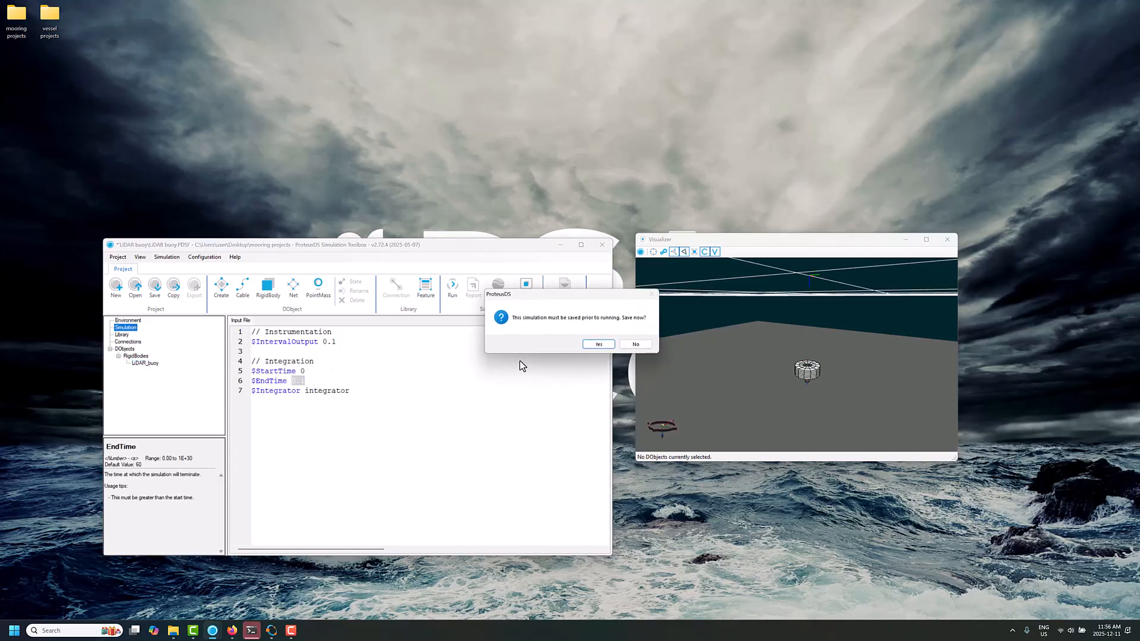
left_click(598, 345)
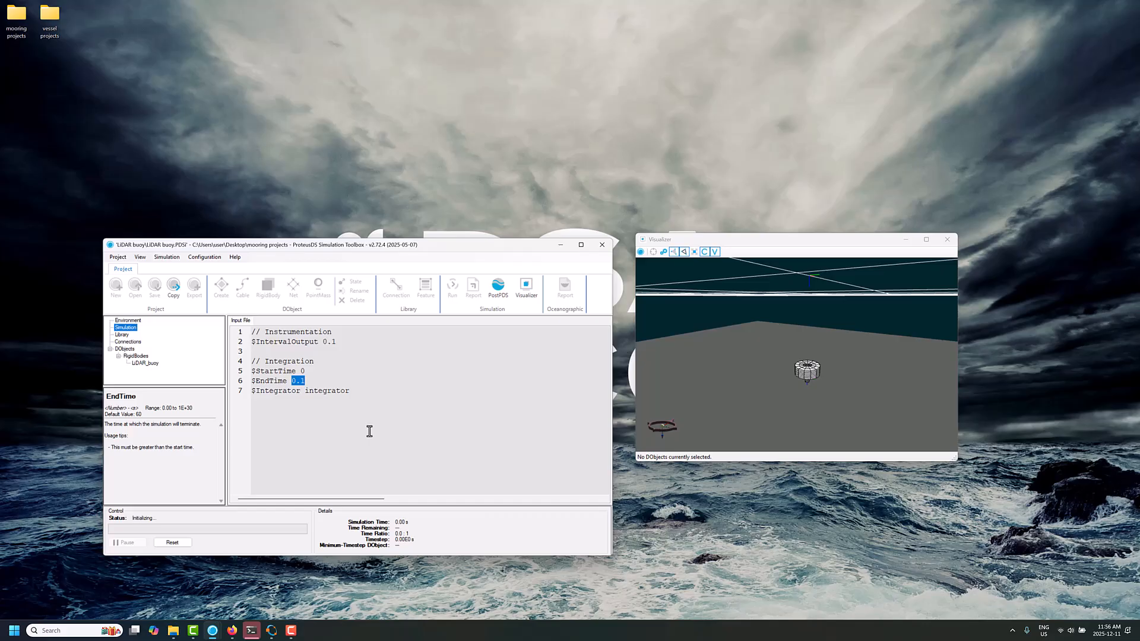
- Open the simulation's results folder and view forces.dat from the LiDAR_buoy subfolder
left_click(209, 257)
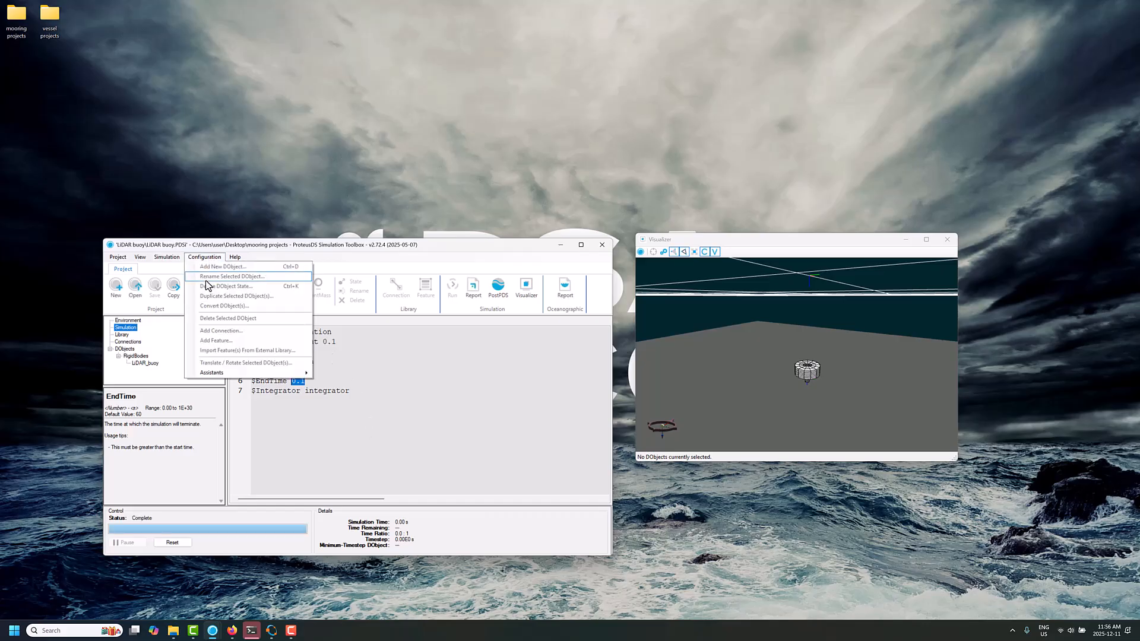
mouse_move(169, 257)
left_click(186, 306)
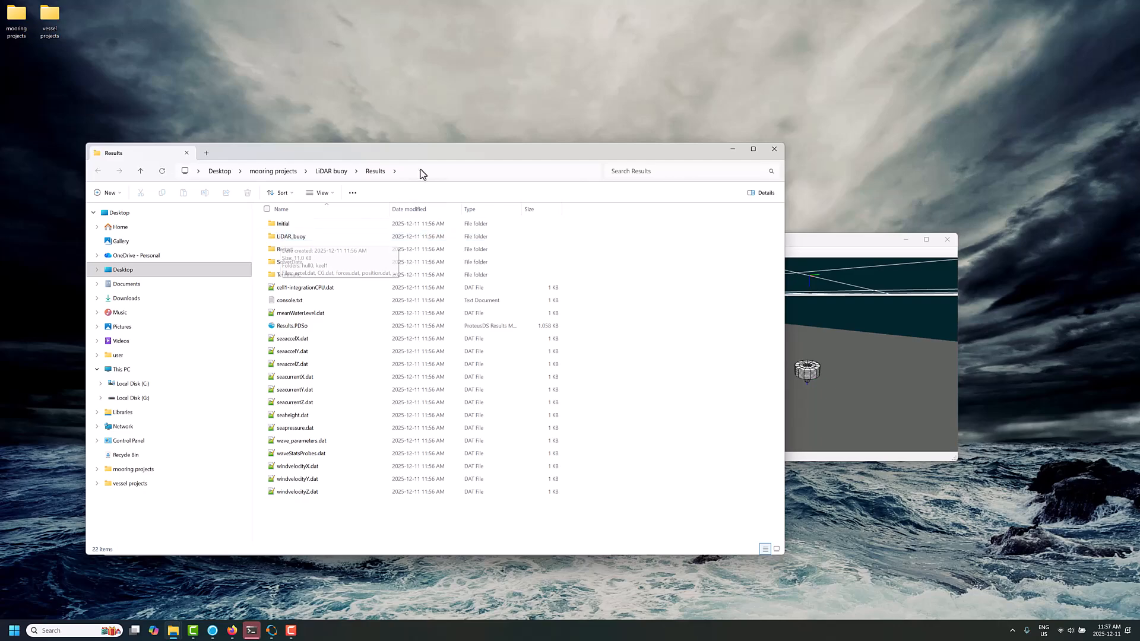
left_click(307, 241)
double_click(305, 239)
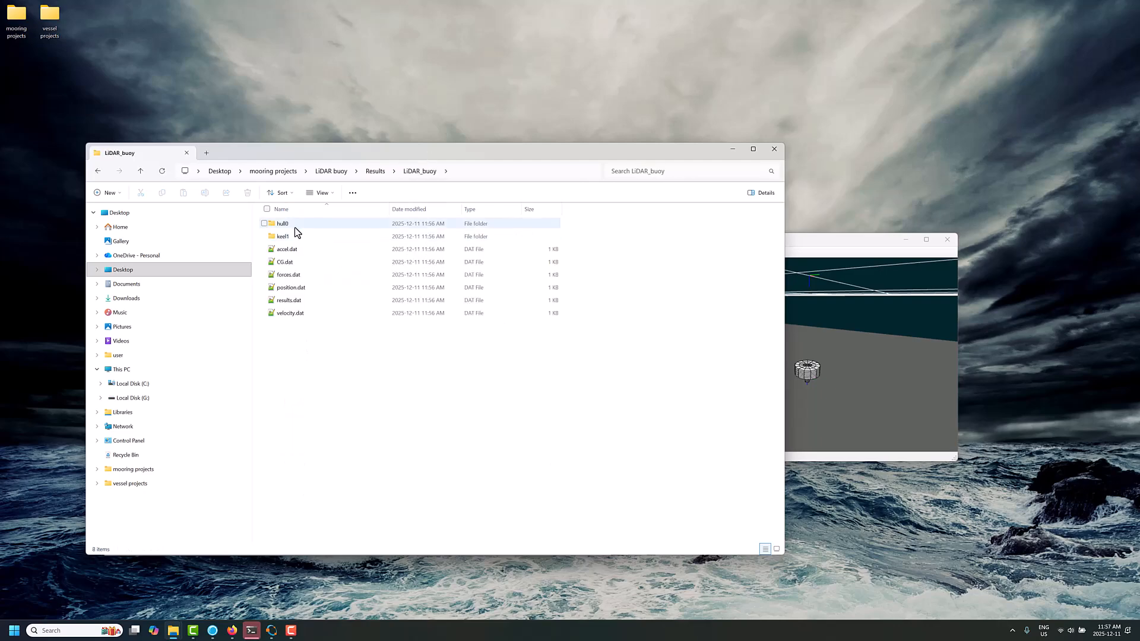
left_click(290, 280)
double_click(290, 276)
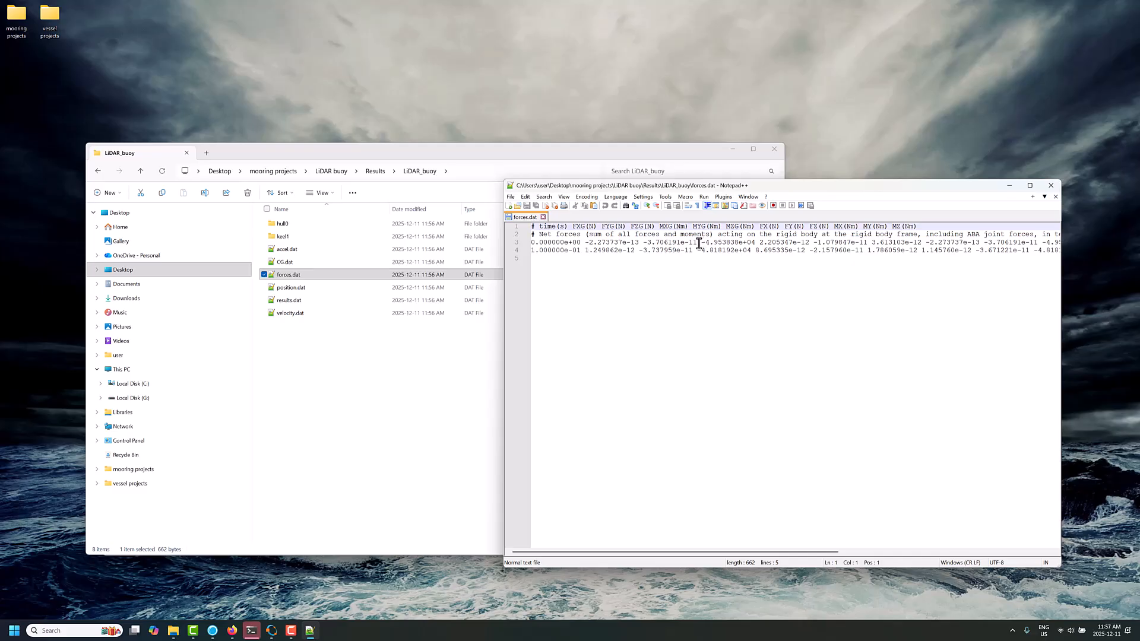
- Compare the FZG force at time zero in forces.dat with the buoy's mass and the 2500 kg net buoyancy note
left_click_drag(699, 243, 752, 243)
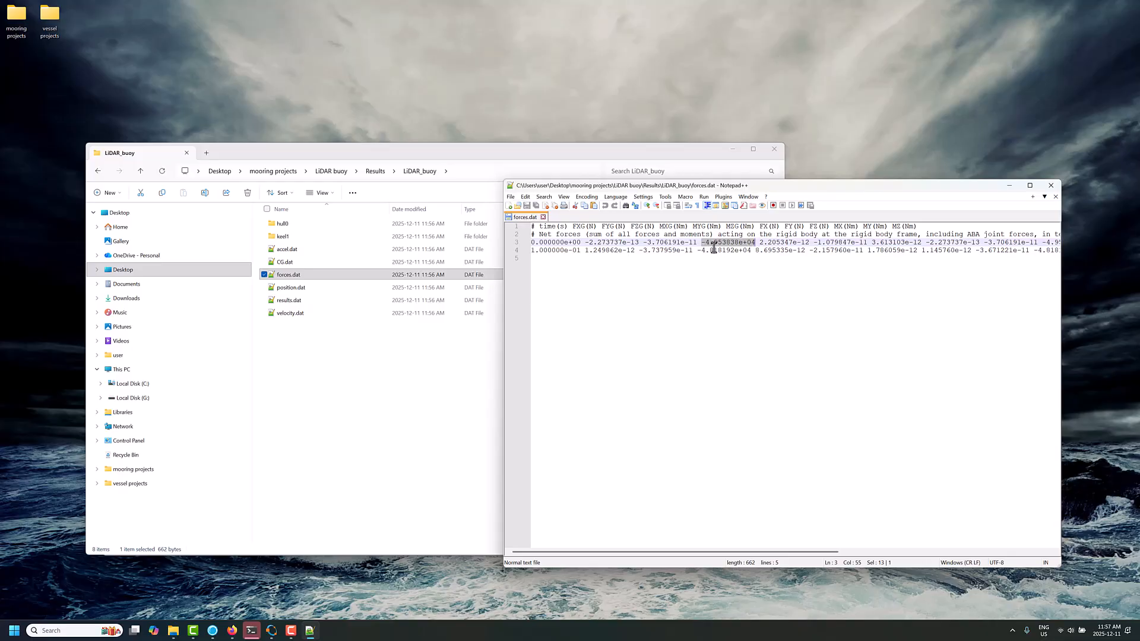
mouse_move(212, 631)
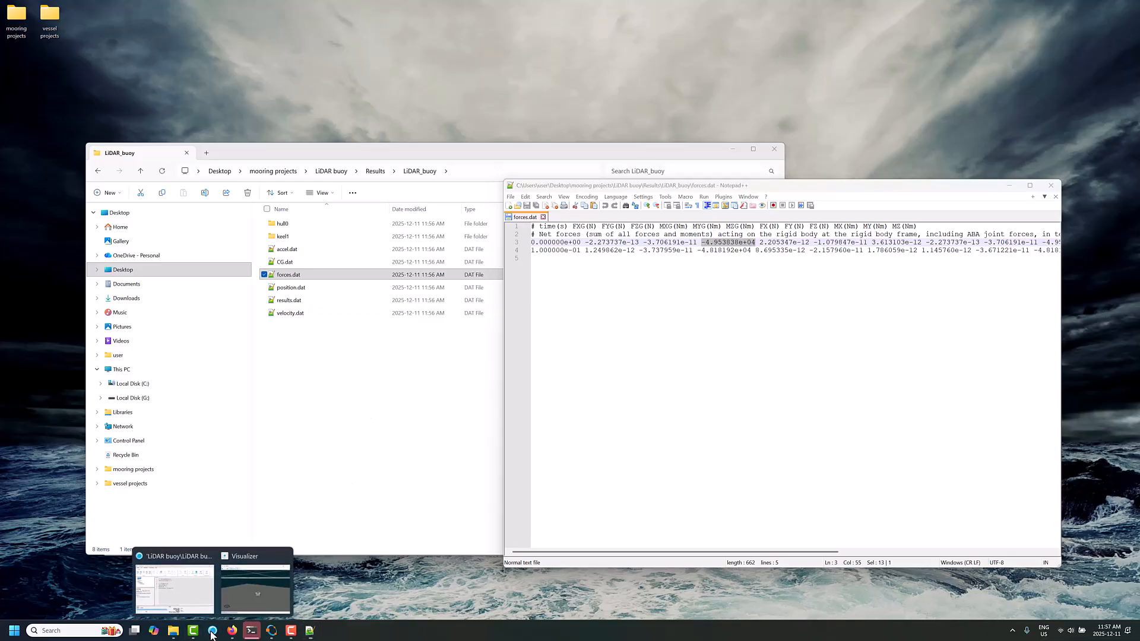
left_click(190, 579)
left_click(145, 363)
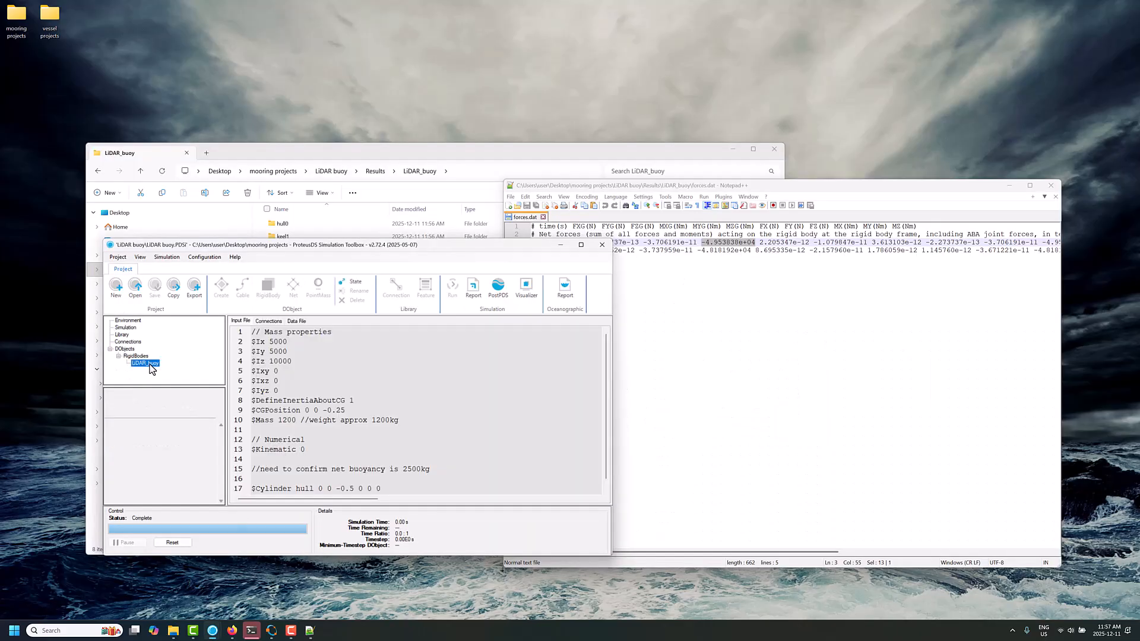
left_click(301, 421)
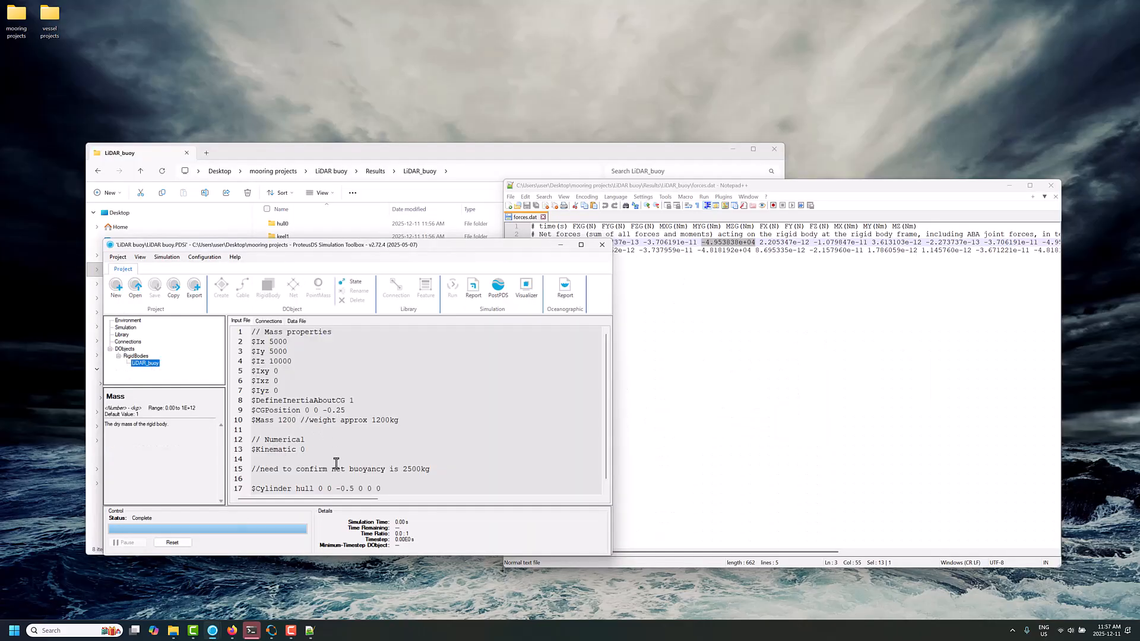
left_click_drag(399, 469, 430, 470)
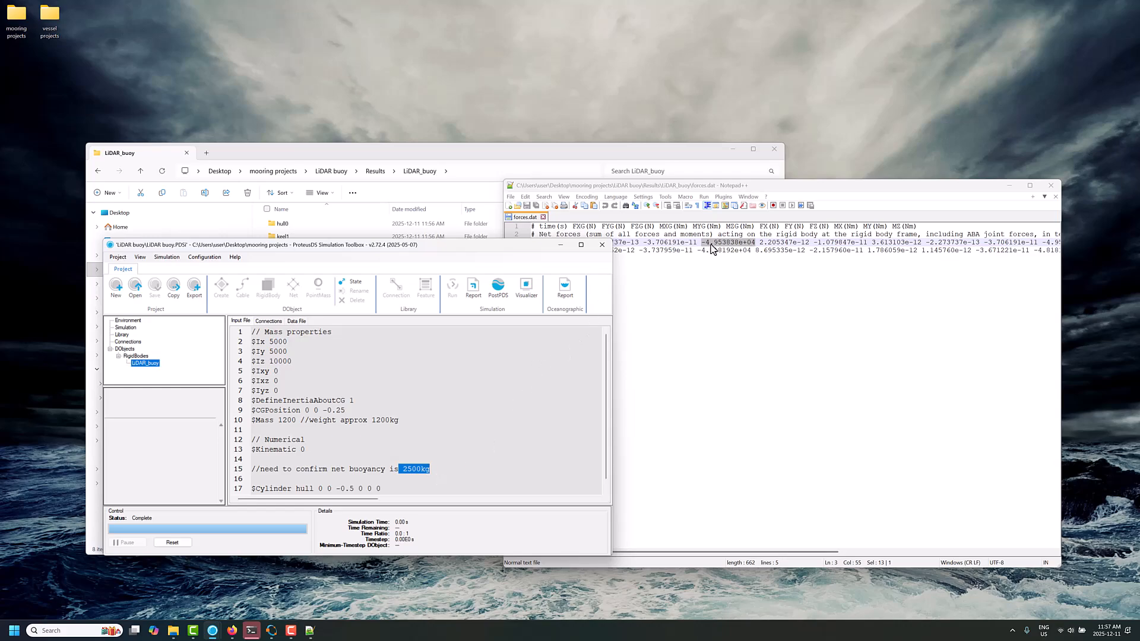
left_click(559, 244)
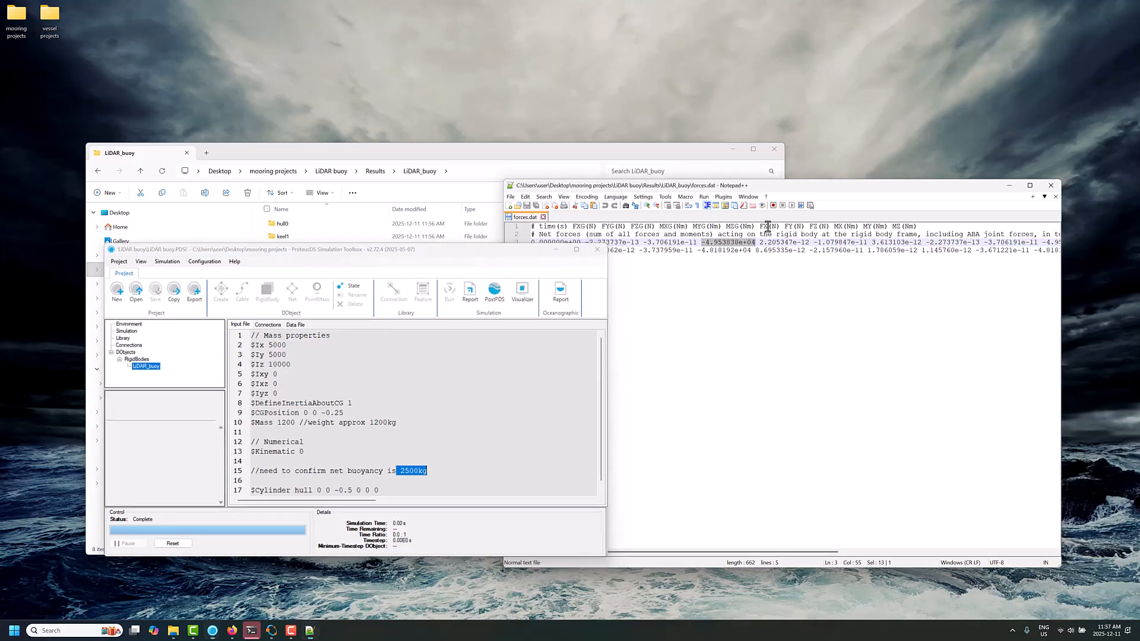
- Compare the buoy model in the visualizer with the Fugro Seawatch buoy photos in Firefox, ending back in the ProteusDS Simulation Toolbox
left_click(1002, 186)
left_click(863, 370)
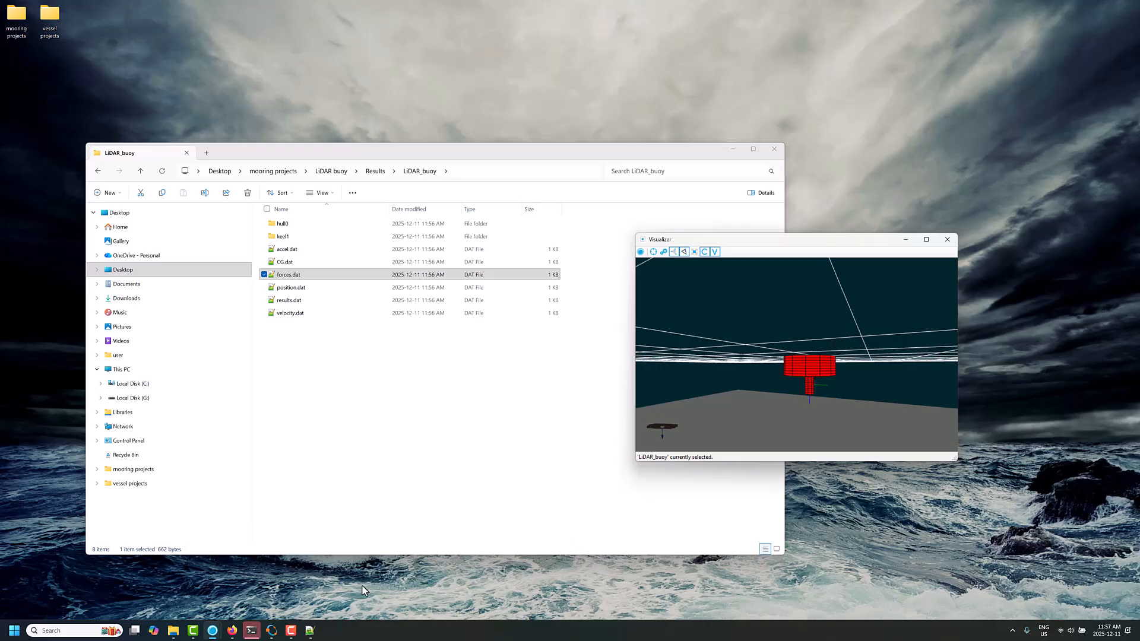
left_click(231, 632)
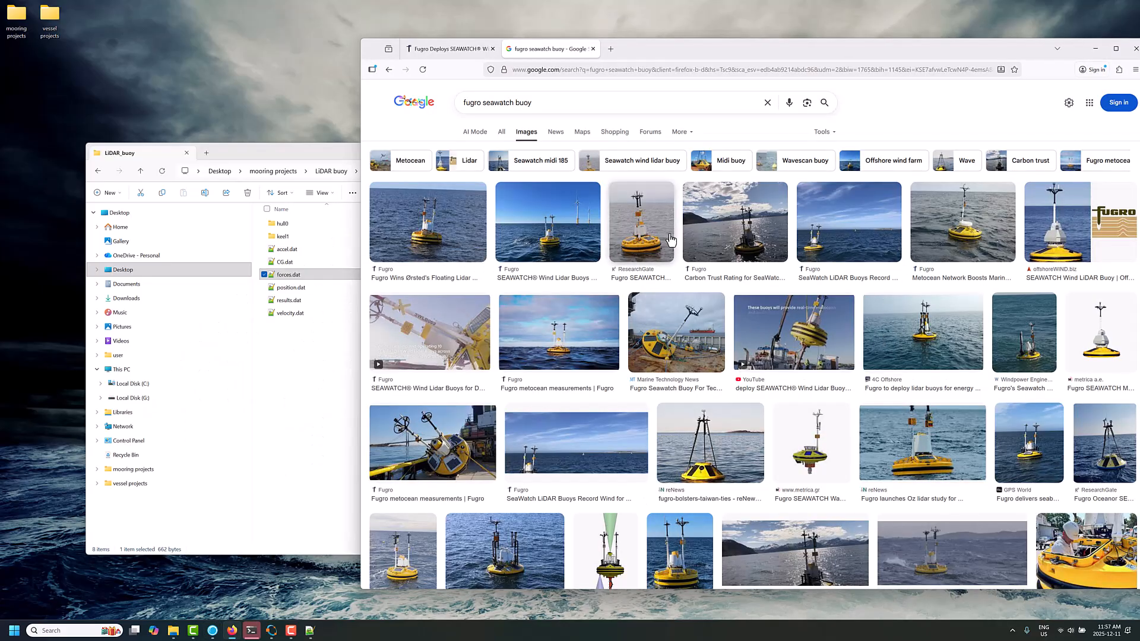
left_click(1095, 49)
mouse_move(210, 633)
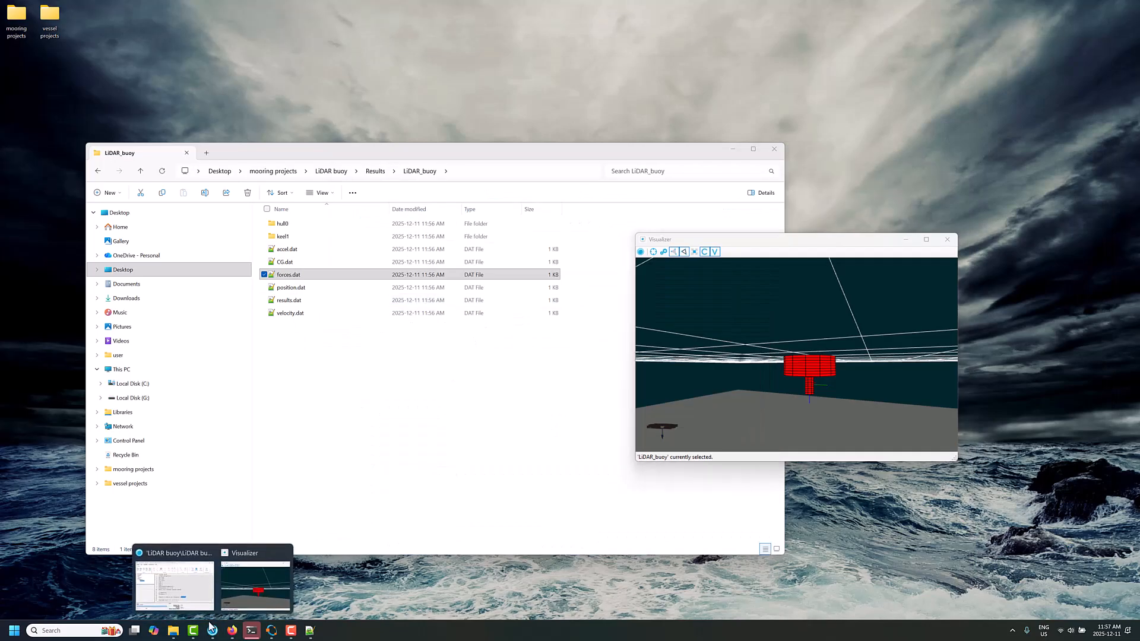
left_click(187, 584)
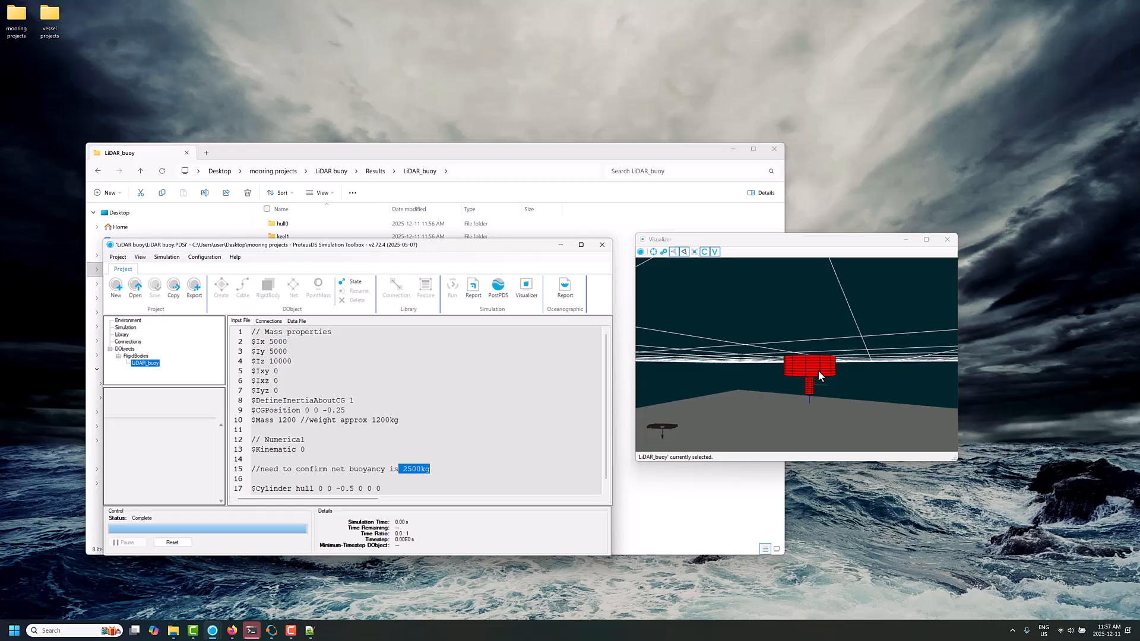
- Reset the simulation results and set the hull cylinder feature's Length to 0.6
left_click(188, 542)
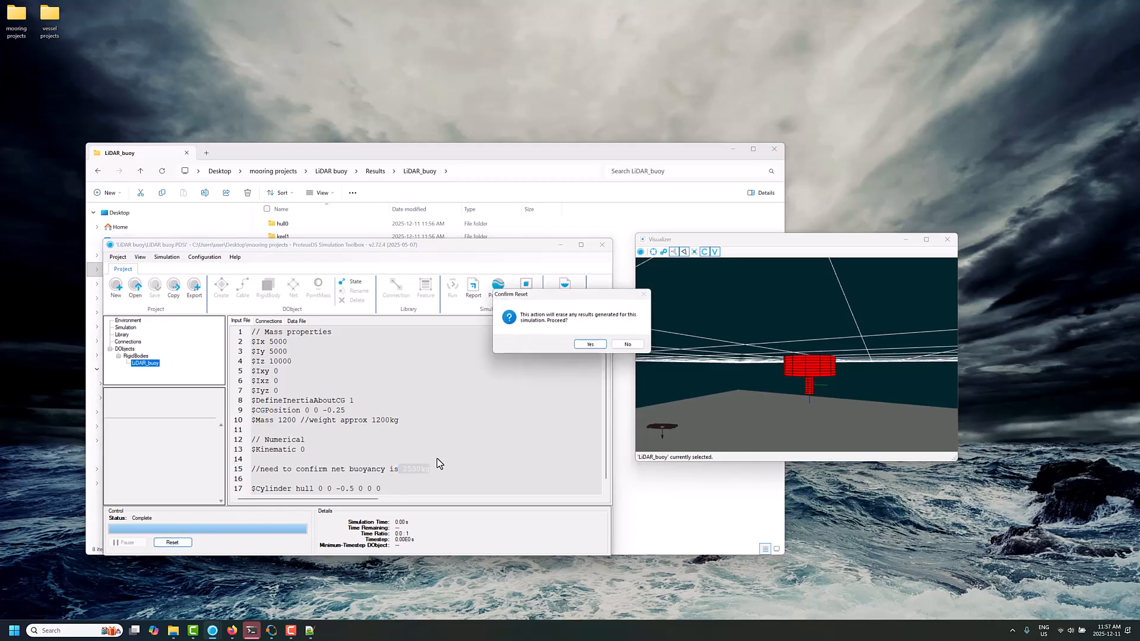
key("Return")
right_click(305, 488)
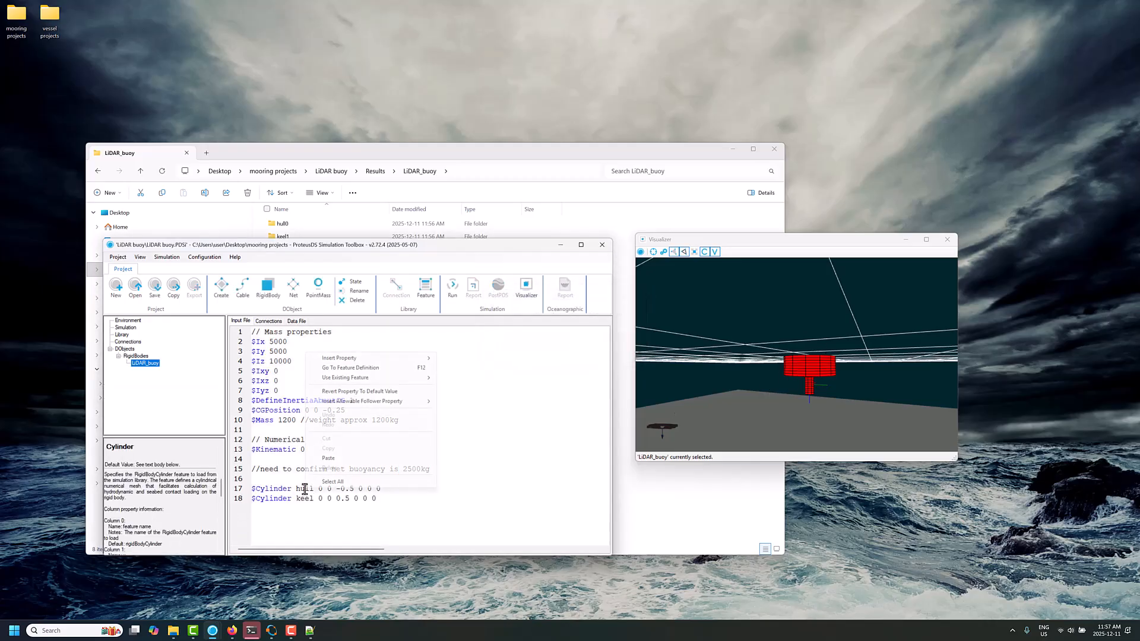
left_click(341, 368)
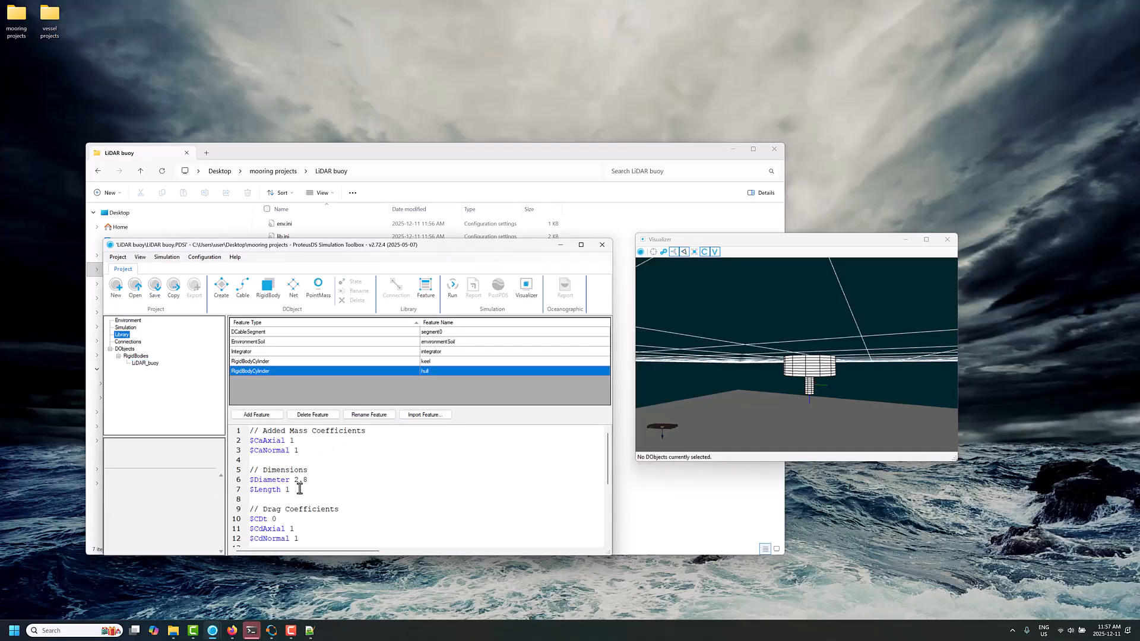
mouse_move(295, 481)
left_mouse_down()
mouse_move(306, 481)
mouse_move(298, 494)
left_mouse_up()
type("0.6")
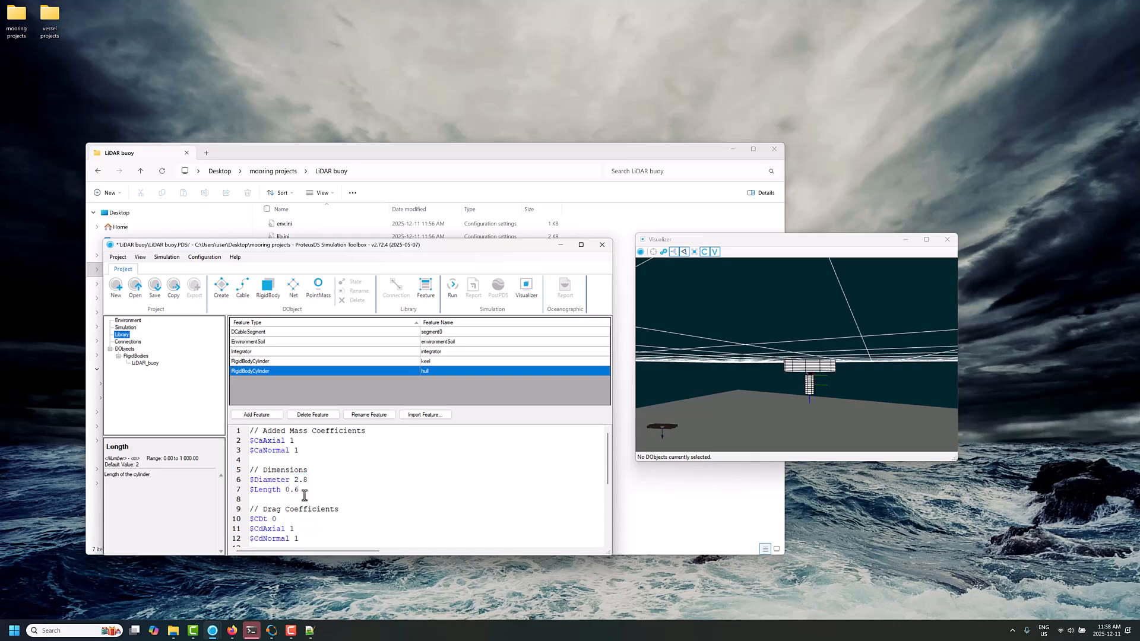
- Check the shortened hull's shape in the visualizer, save the project and rerun the simulation for LiDAR_buoy
left_click(867, 376)
scroll(867, 375, "up", 5)
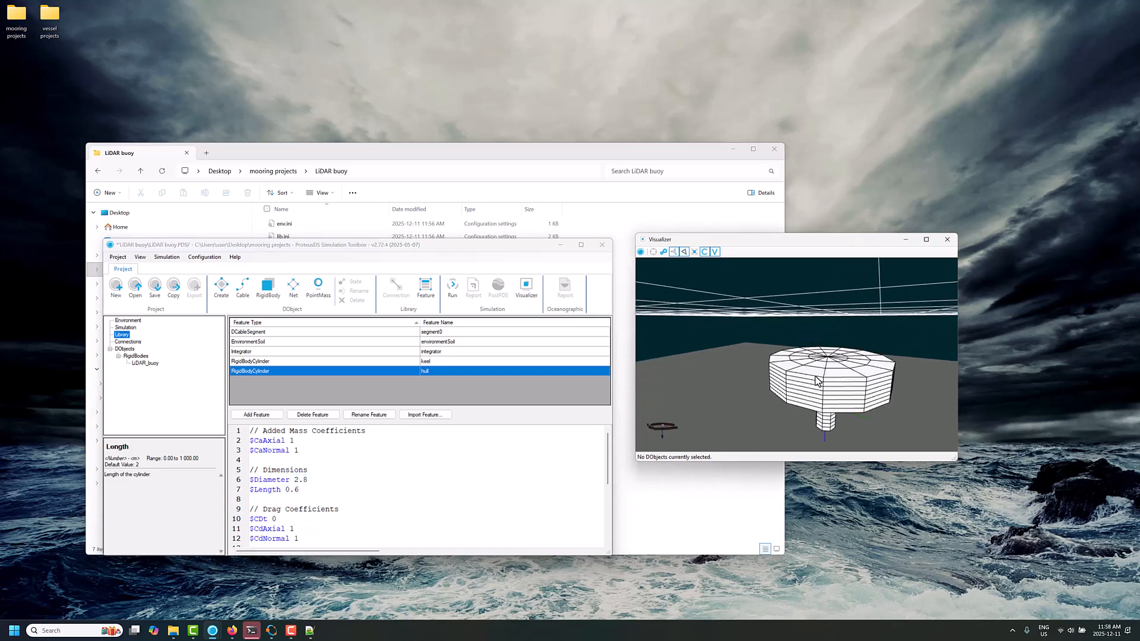
left_click_drag(841, 398, 815, 379)
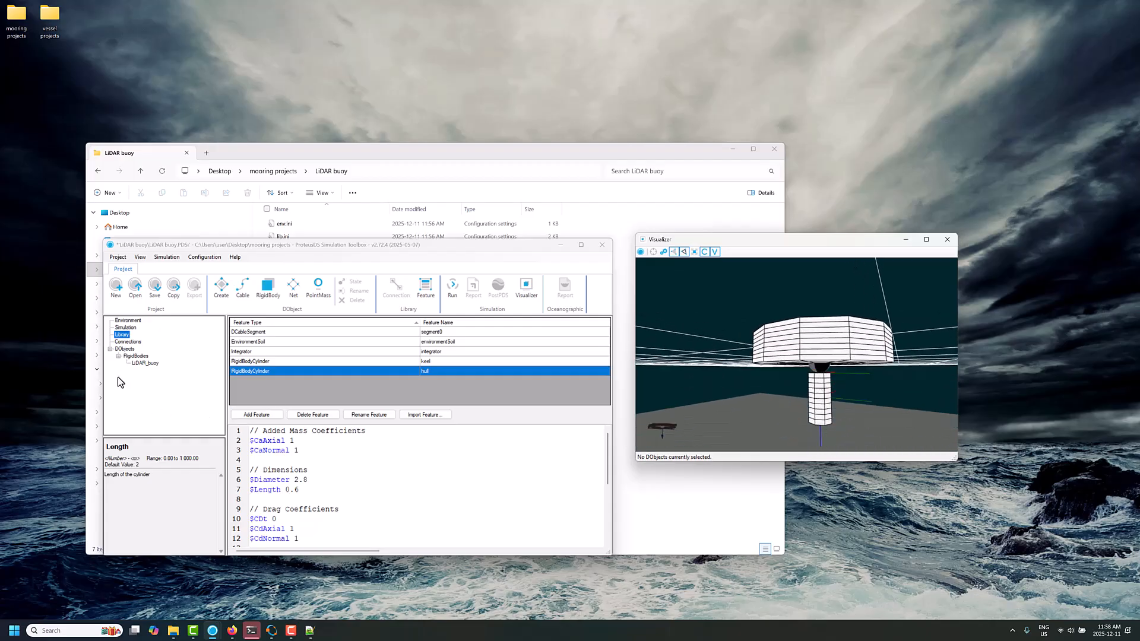
left_click(144, 362)
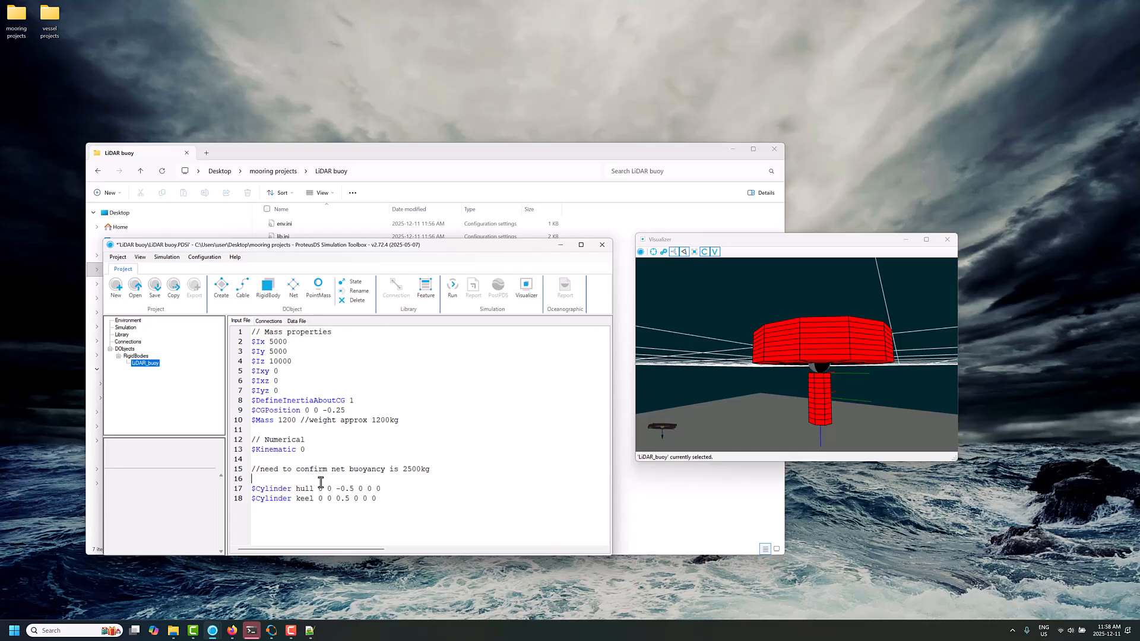
left_click(452, 295)
left_click(593, 344)
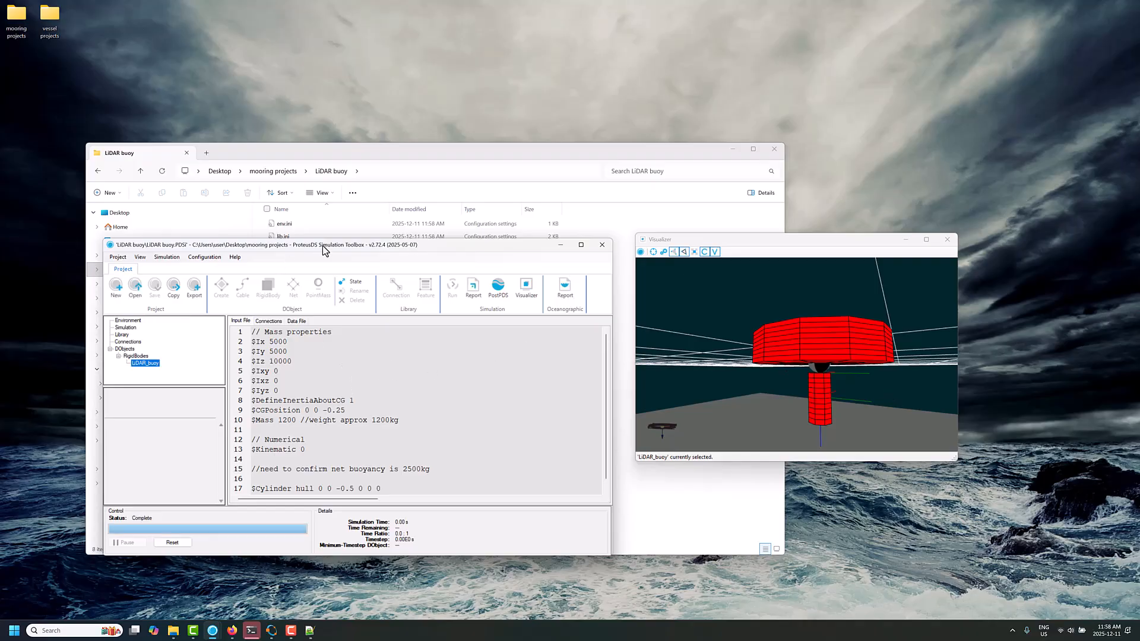
- Open the regenerated forces.dat from the LiDAR_buoy subfolder of Results and reload its updated contents
left_click(443, 156)
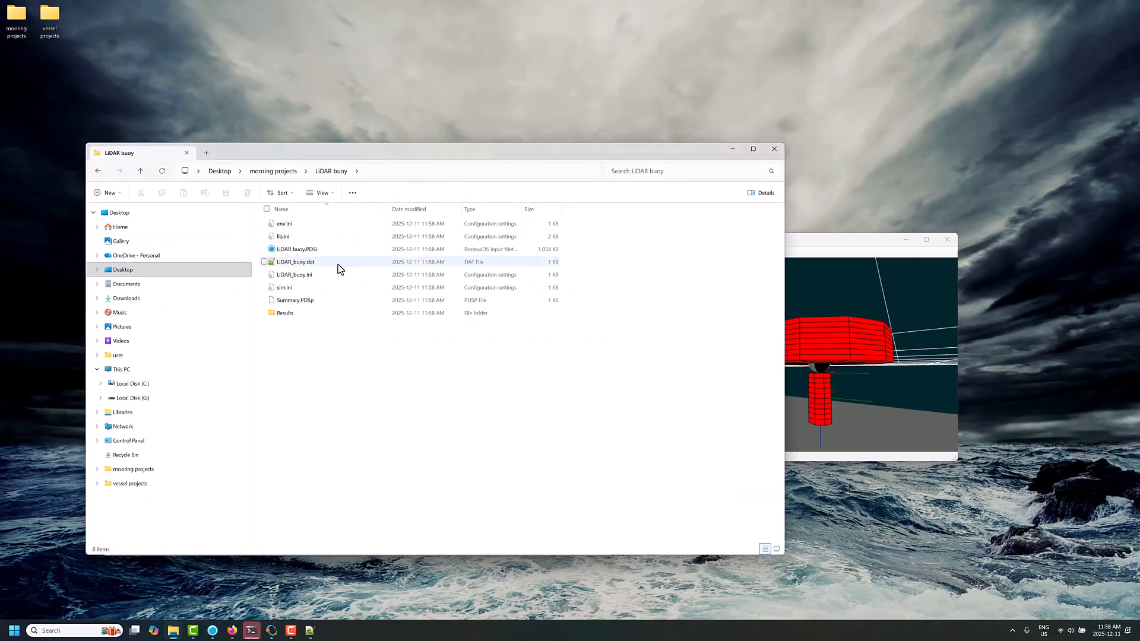
double_click(290, 313)
double_click(300, 237)
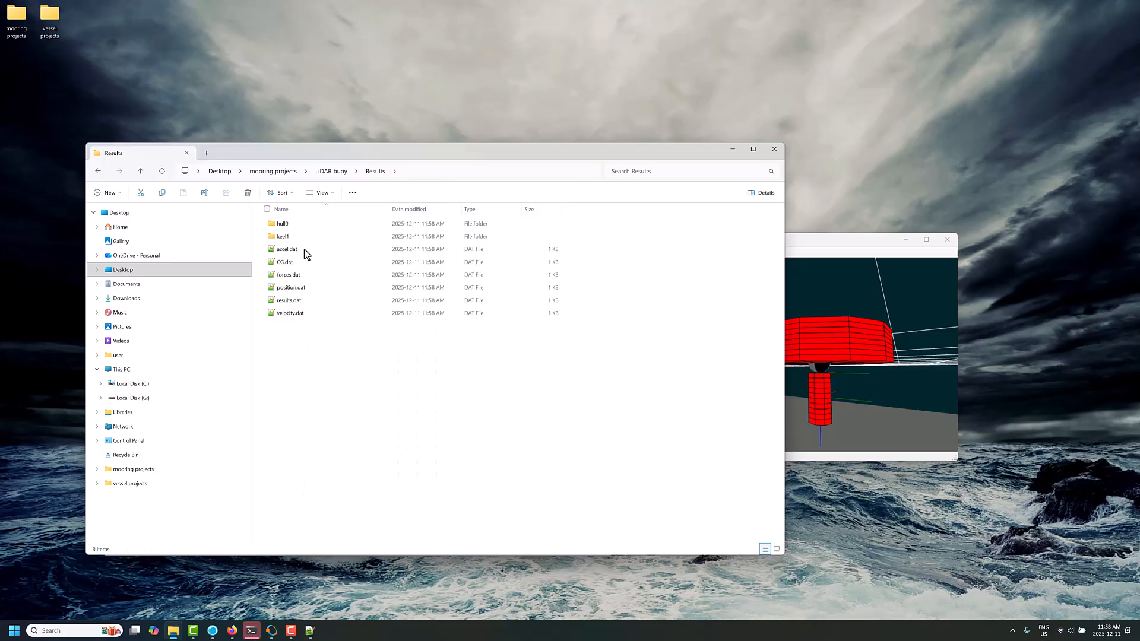
double_click(289, 275)
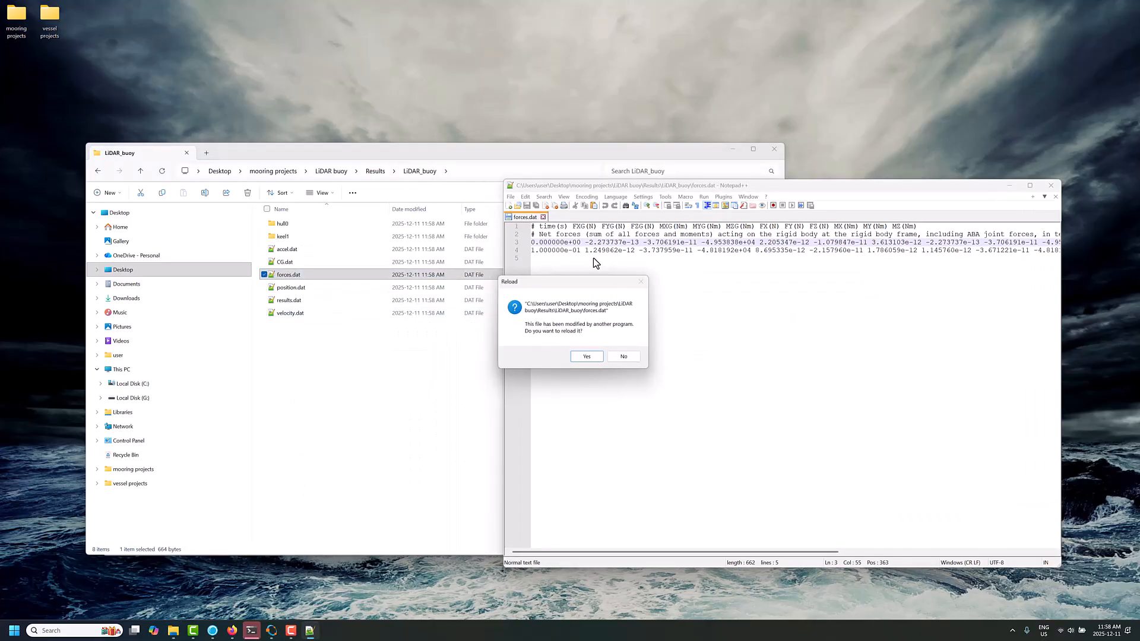
left_click(586, 357)
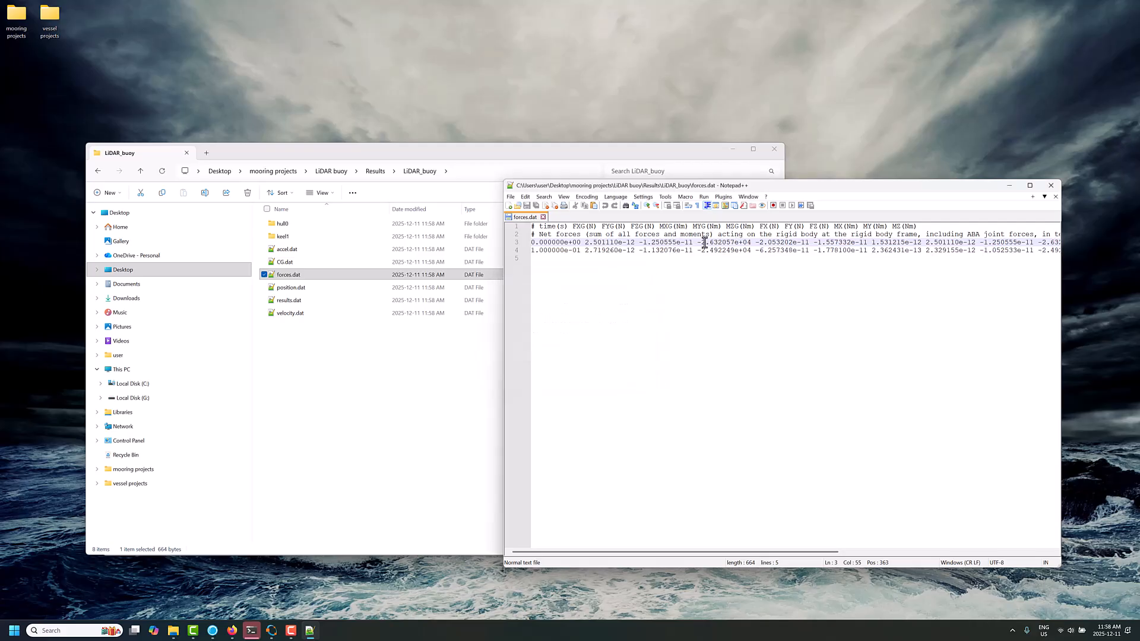
- Examine the two time rows in forces.dat and highlight the FZG force at time zero
left_click_drag(533, 242, 741, 244)
left_click_drag(534, 250, 855, 251)
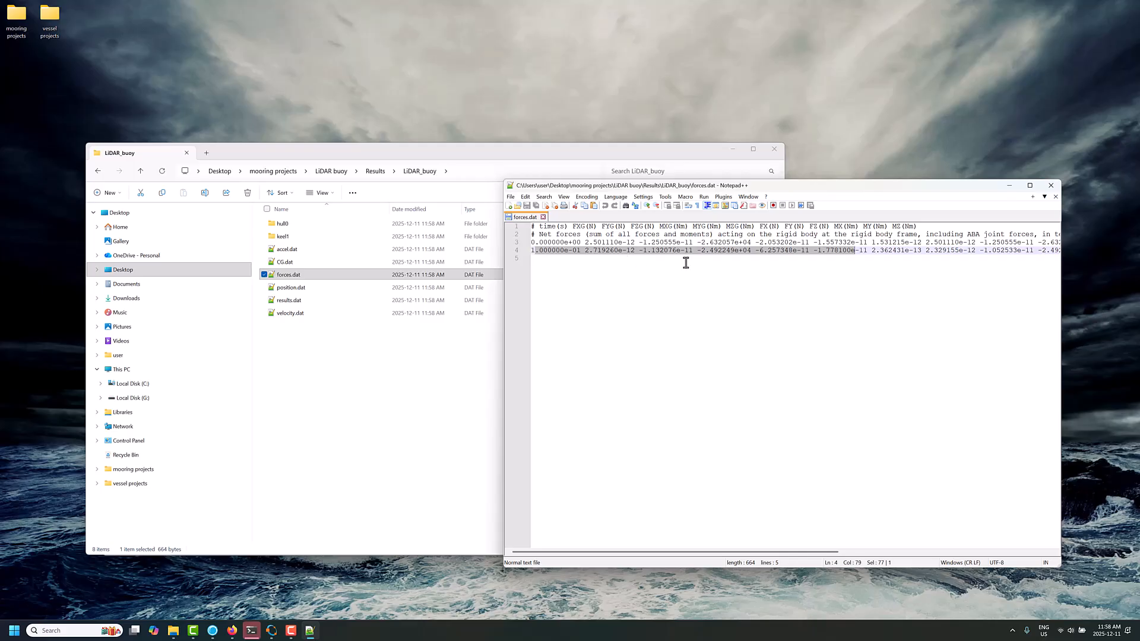
left_click(700, 242)
left_click_drag(700, 242, 751, 242)
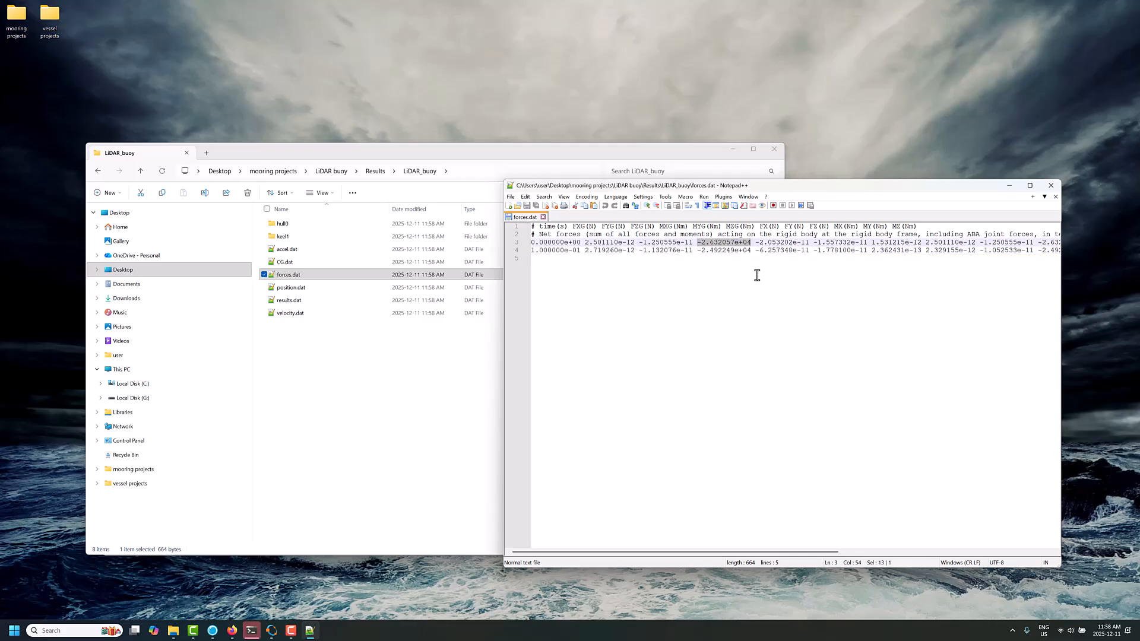
- Close forces.dat and Notepad++, and return to the LiDAR_buoy input file in the ProteusDS Simulation Toolbox
left_click(1055, 197)
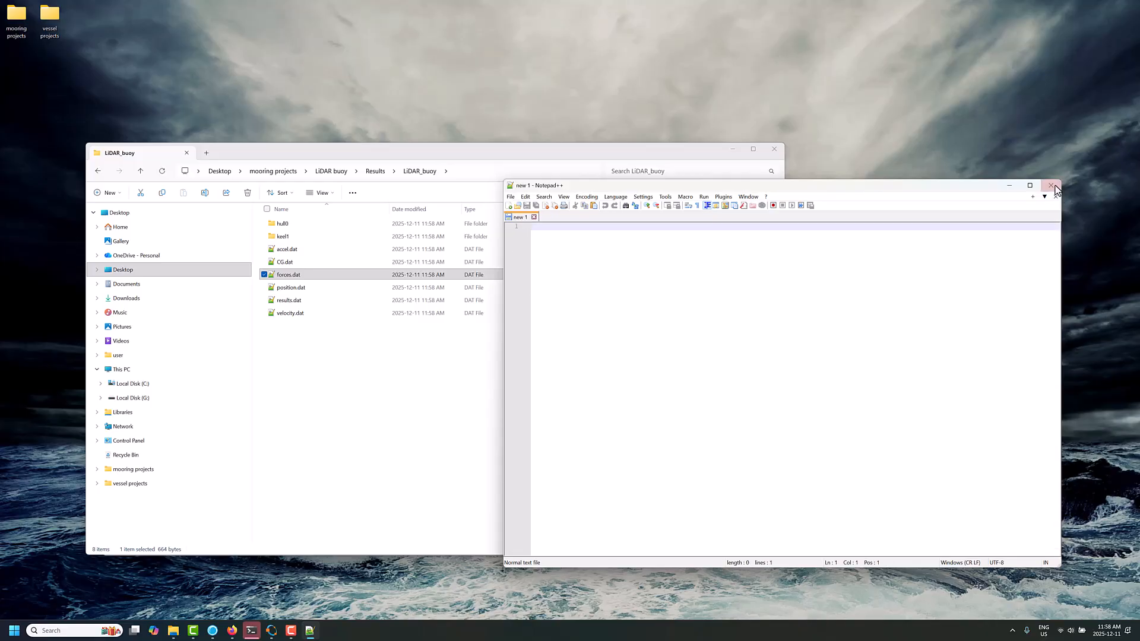
left_click(1050, 185)
left_click(570, 391)
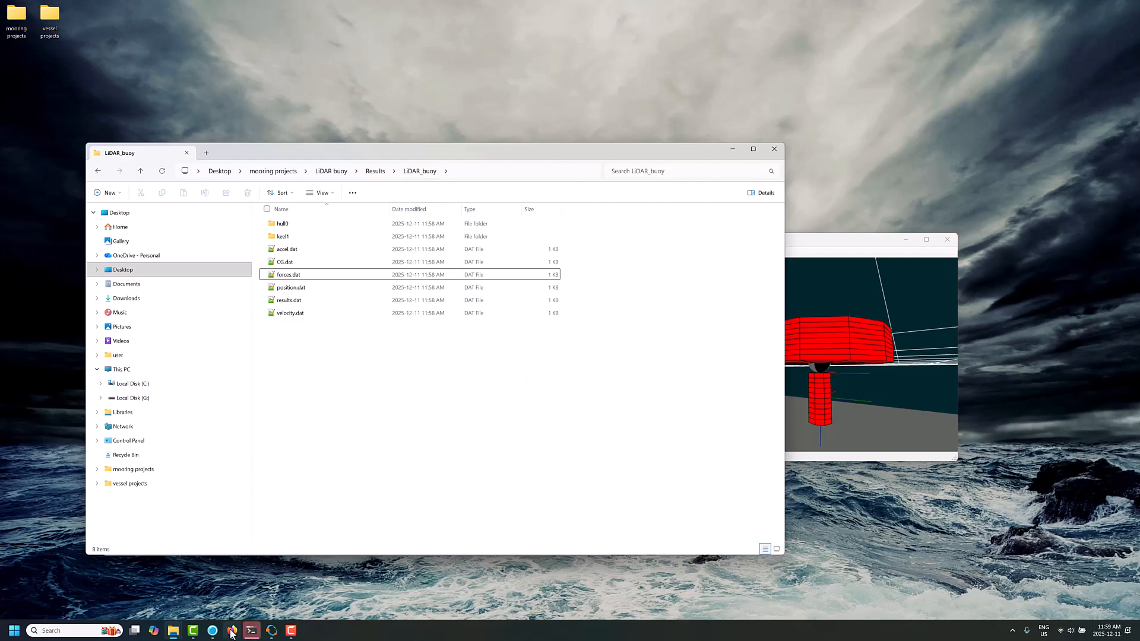
mouse_move(212, 630)
left_click(194, 596)
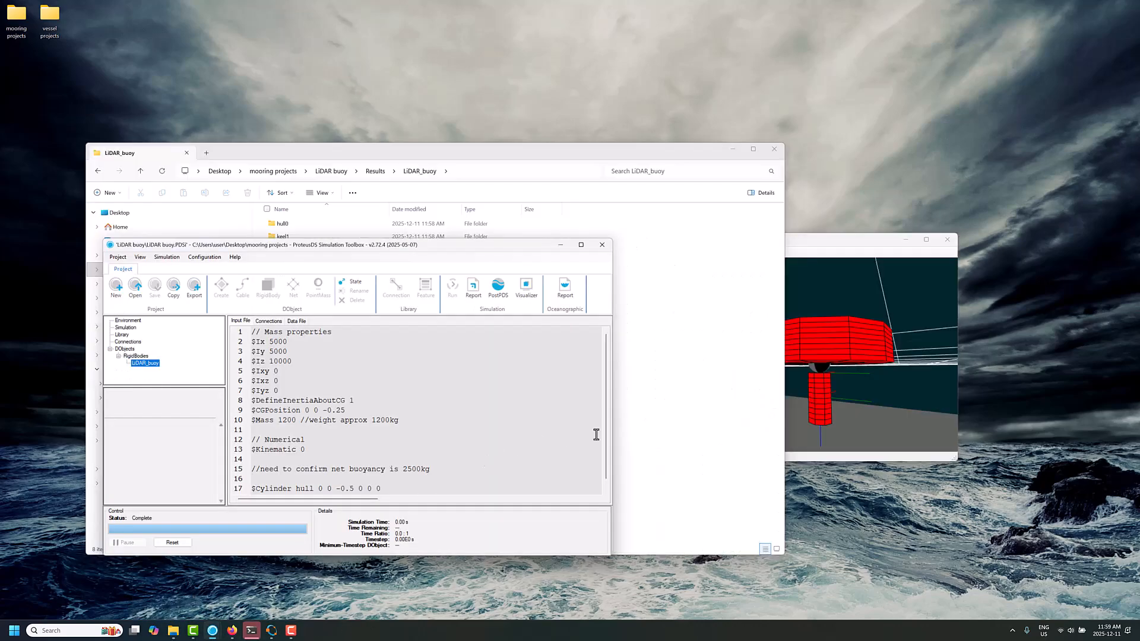
left_click(468, 436)
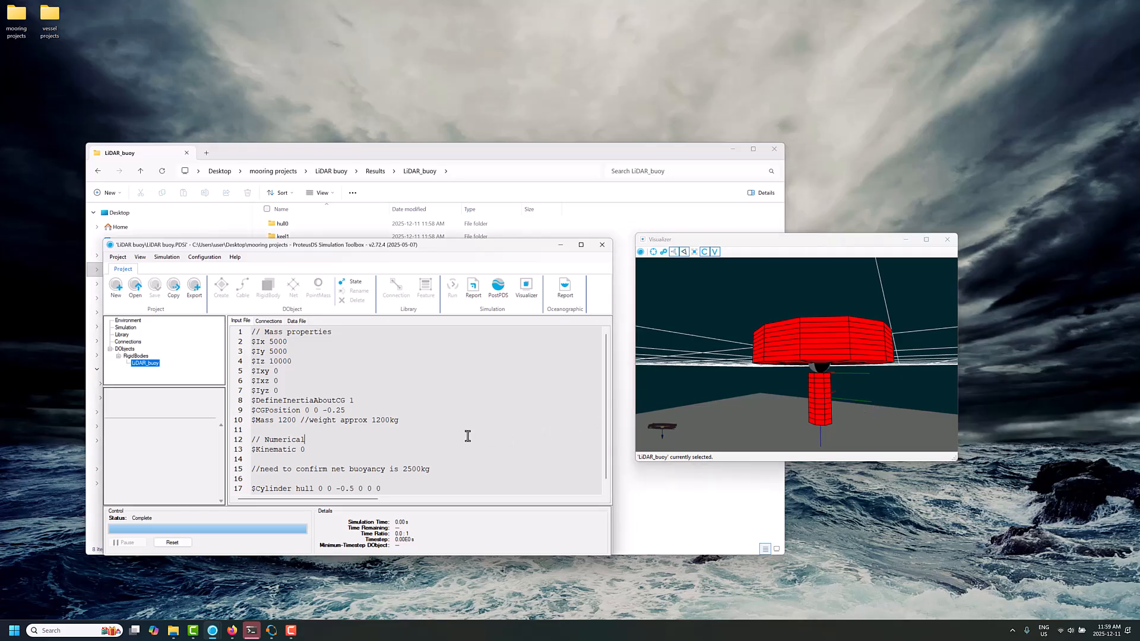